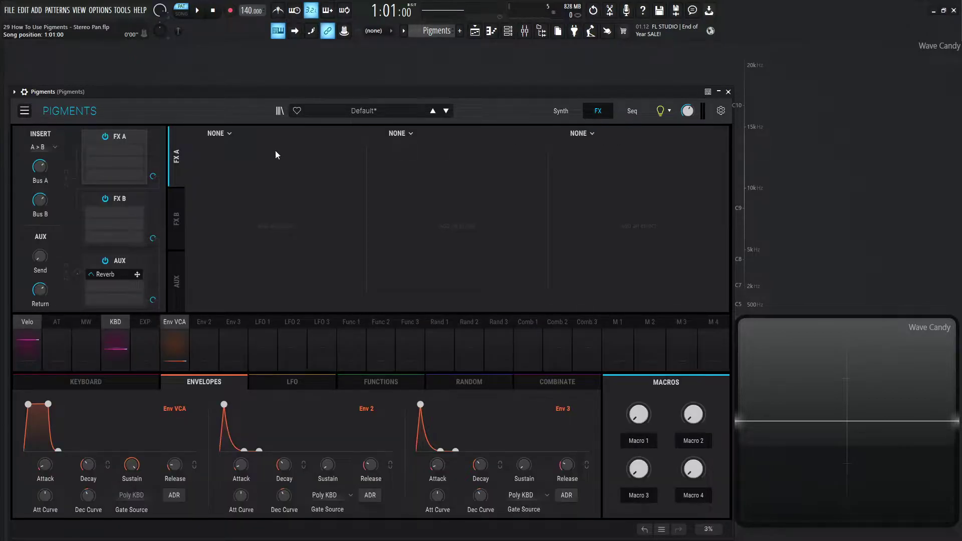
Step: Choose Stereo Pan from the FX A1 Type list for the first FX A slot
{"action": "left_click", "coordinate": [225, 135]}
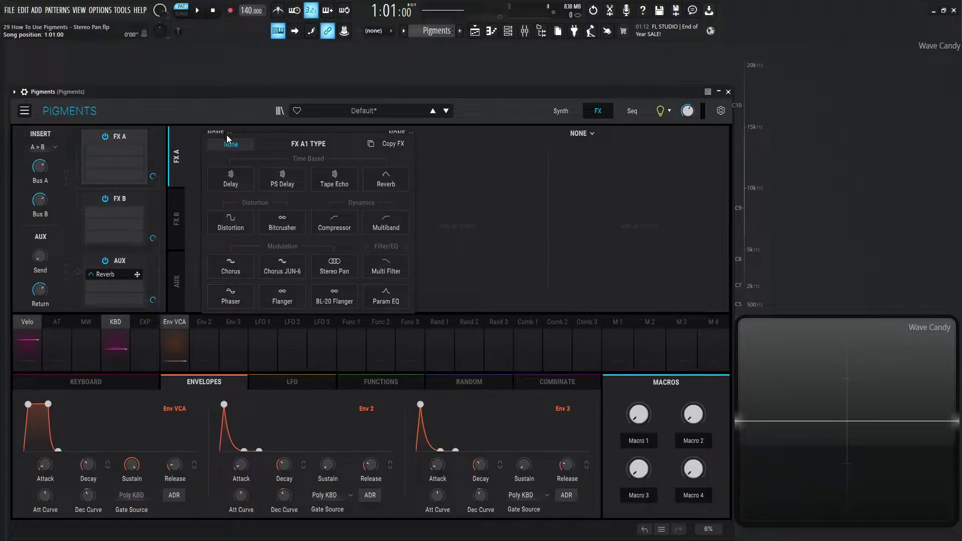
{"action": "left_click", "coordinate": [334, 268]}
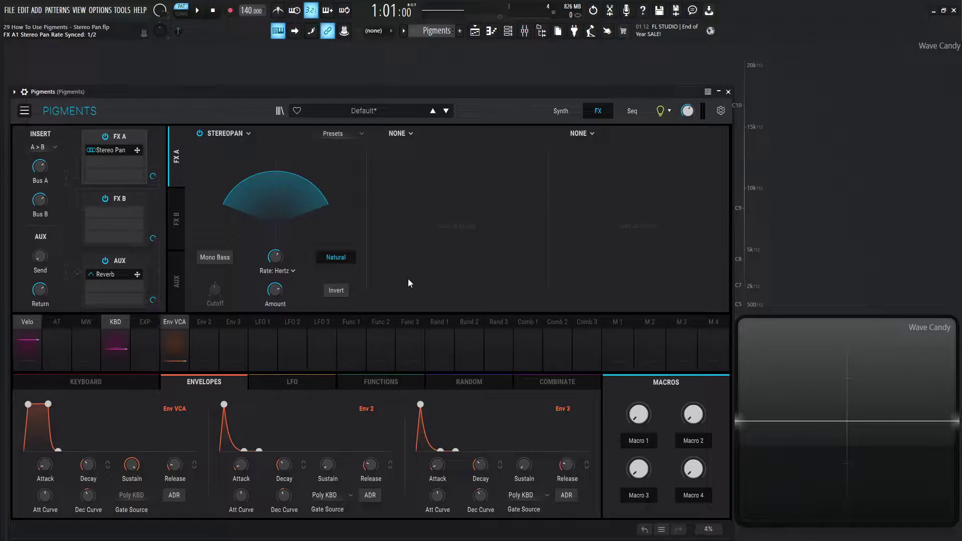
Step: Set the Stereo Pan Amount to about 0.78 while playing test notes to hear the widening
{"action": "key", "text": "h"}
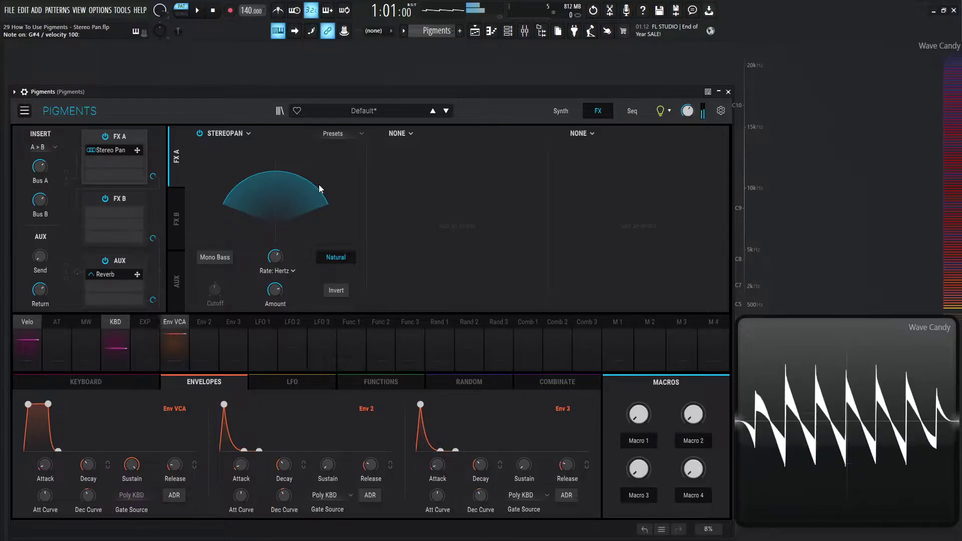
{"action": "mouse_move", "coordinate": [284, 292]}
{"action": "left_mouse_down"}
{"action": "mouse_move", "coordinate": [284, 306]}
{"action": "mouse_move", "coordinate": [284, 286]}
{"action": "mouse_move", "coordinate": [284, 306]}
{"action": "mouse_move", "coordinate": [281, 293]}
{"action": "left_mouse_up"}
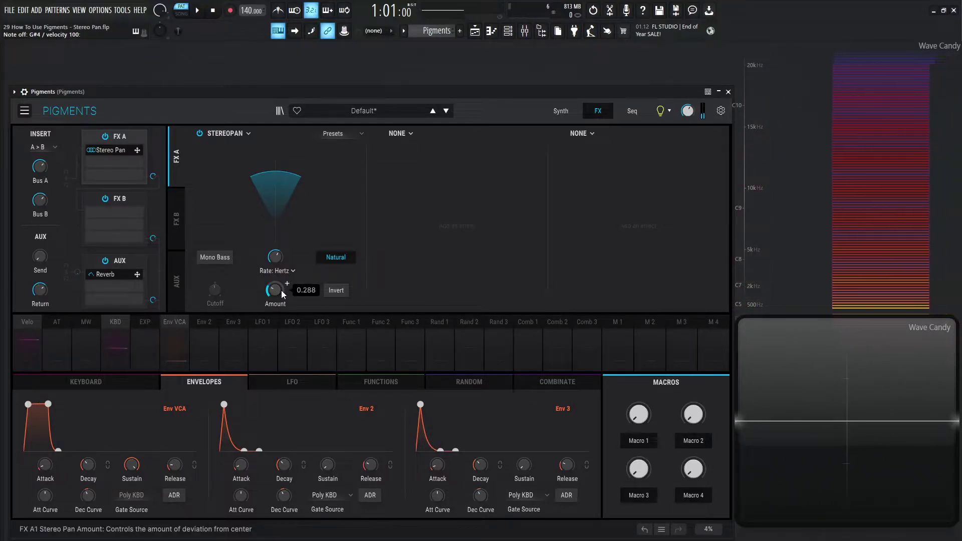
{"action": "mouse_move", "coordinate": [278, 289]}
{"action": "left_mouse_down"}
{"action": "mouse_move", "coordinate": [279, 236]}
{"action": "mouse_move", "coordinate": [288, 294]}
{"action": "left_mouse_up"}
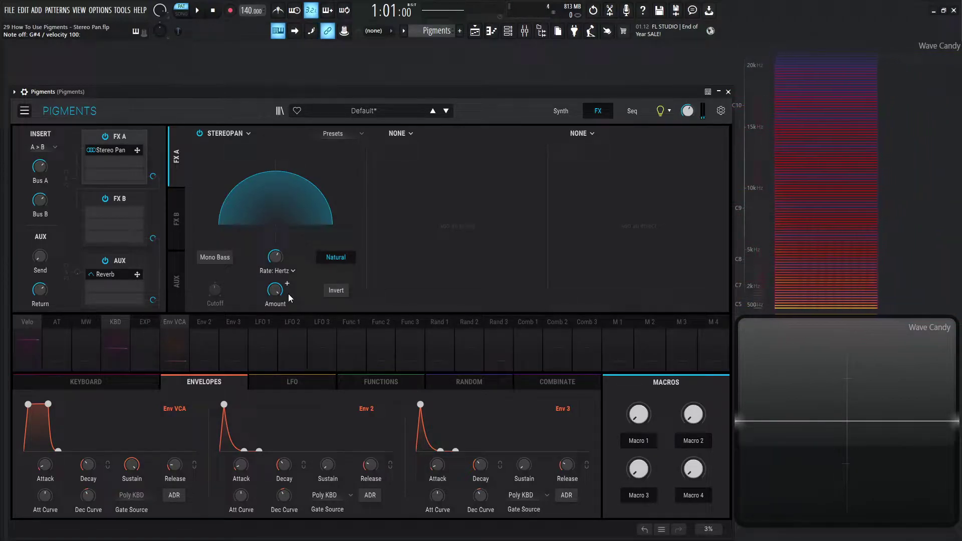
{"action": "key", "text": "h"}
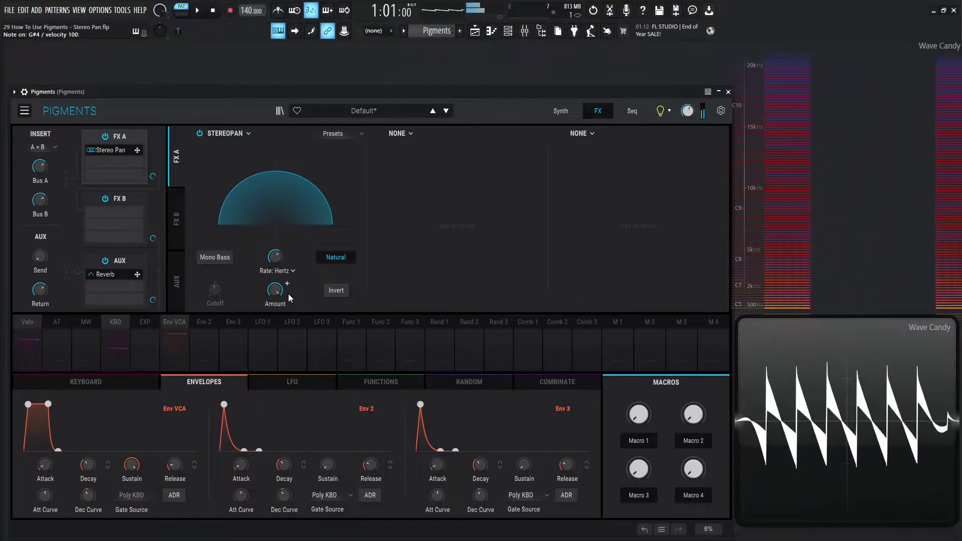
{"action": "key", "text": "h"}
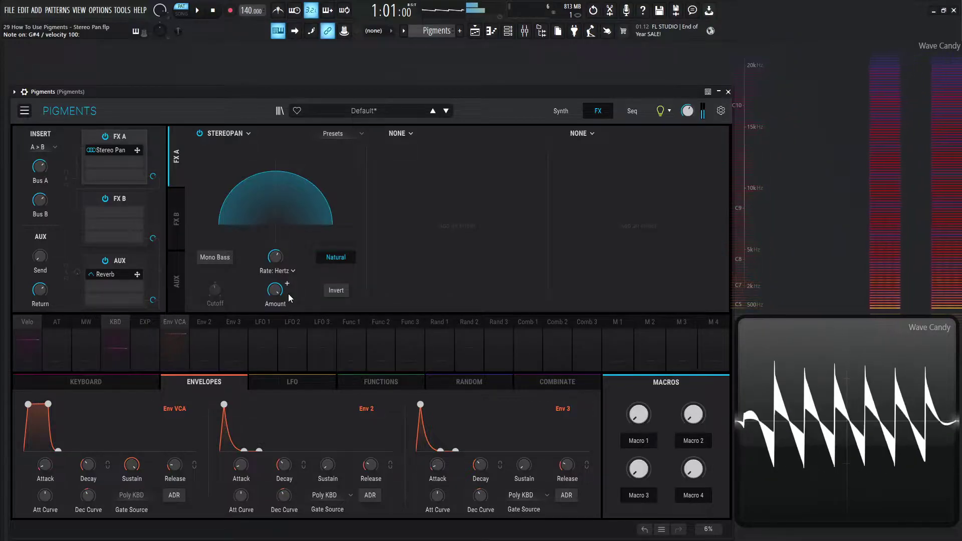
{"action": "key", "text": "v"}
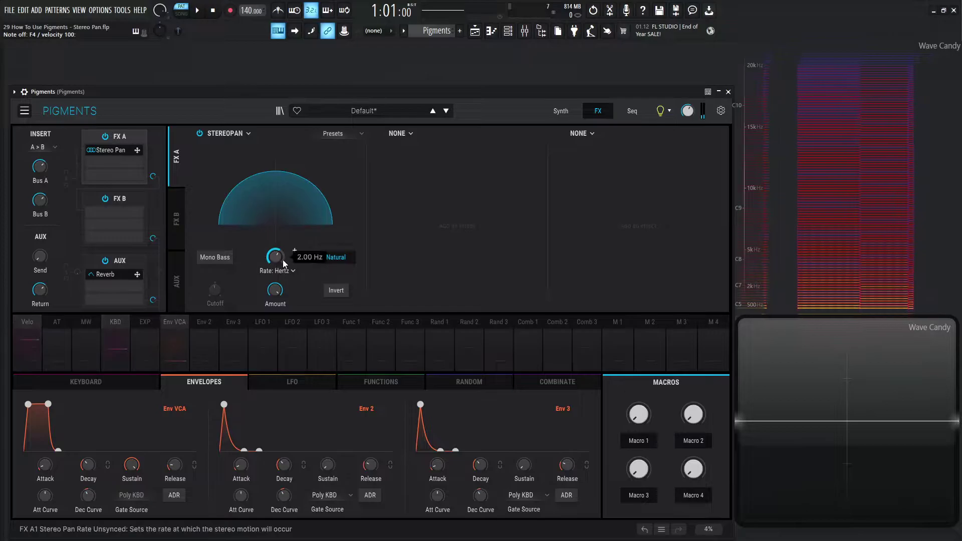
Step: Tempo-sync the Stereo Pan rate to 1/8, set Amount near 0.95, and turn on Invert
{"action": "left_click", "coordinate": [288, 270]}
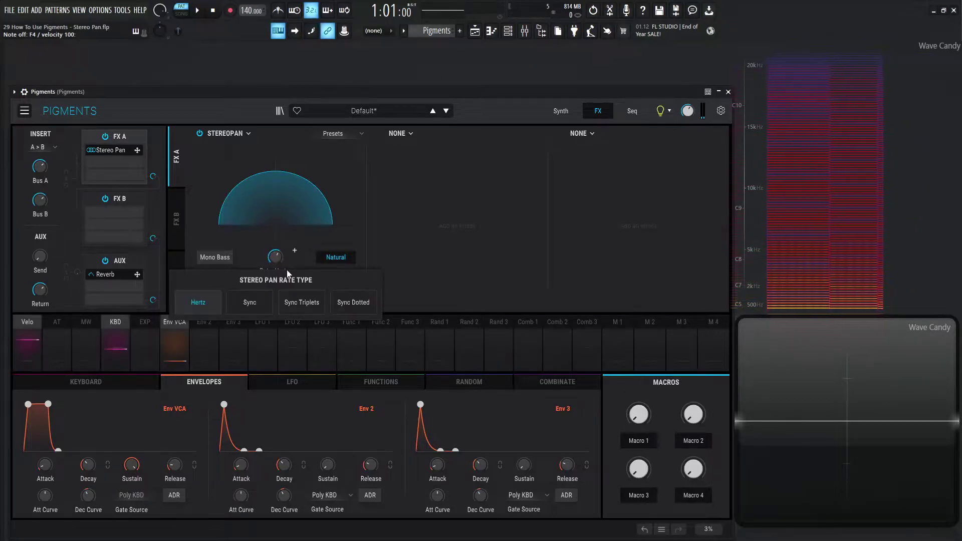
{"action": "left_click", "coordinate": [257, 301]}
{"action": "mouse_move", "coordinate": [295, 250]}
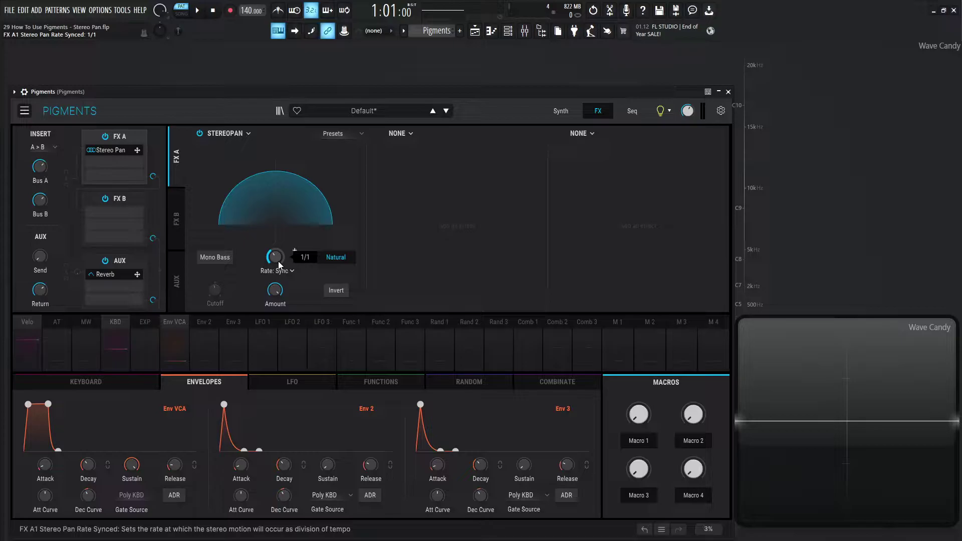
{"action": "left_click_drag", "start_coordinate": [278, 261], "coordinate": [279, 248]}
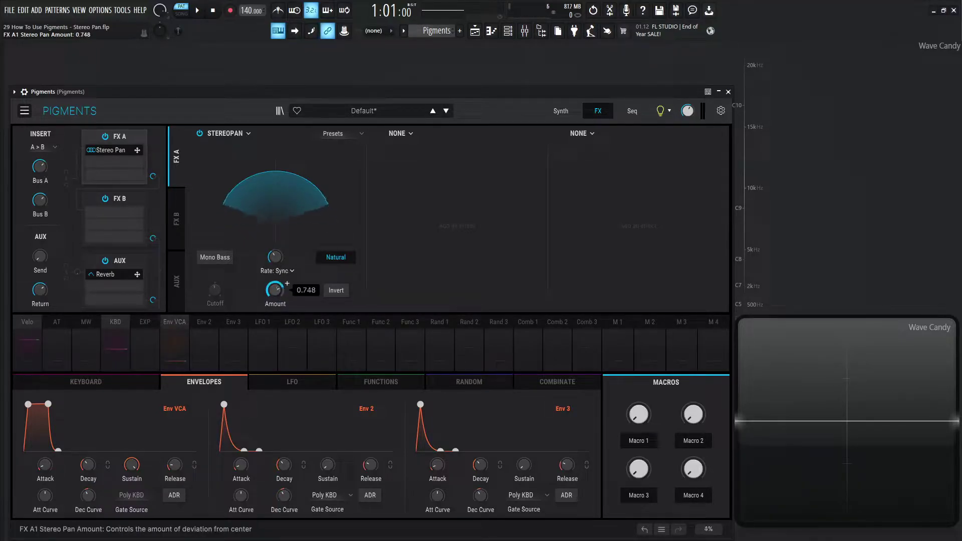
{"action": "left_click_drag", "start_coordinate": [275, 291], "coordinate": [277, 295]}
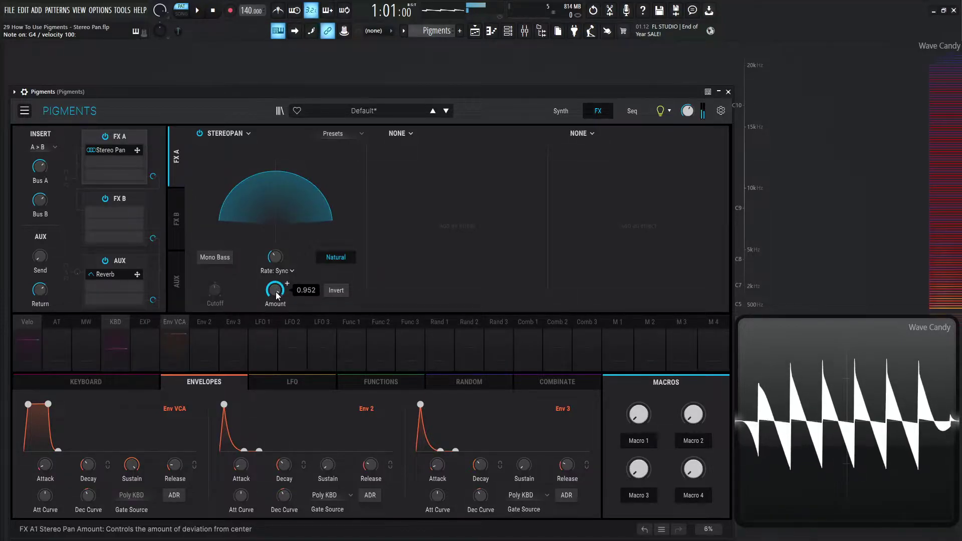
{"action": "left_click_drag", "start_coordinate": [275, 257], "coordinate": [275, 262]}
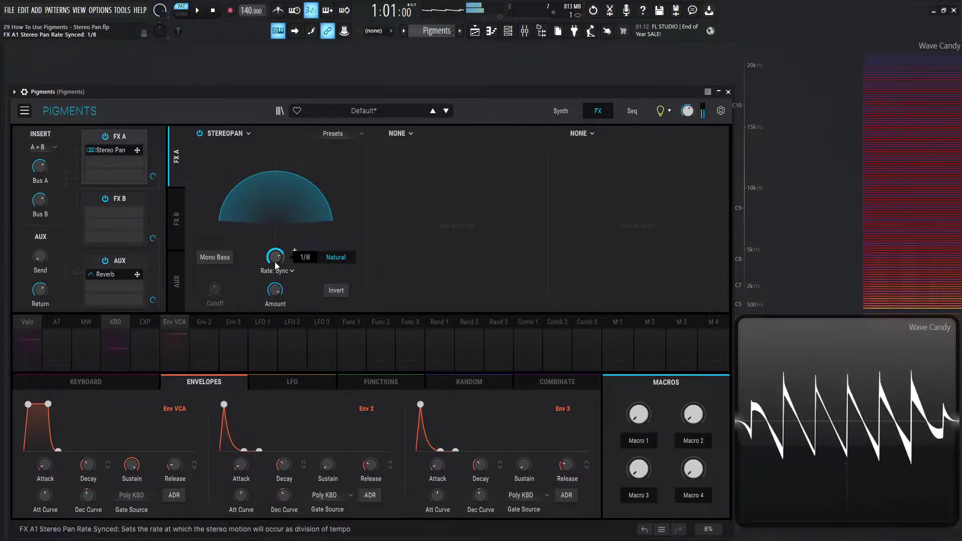
{"action": "left_click", "coordinate": [335, 291]}
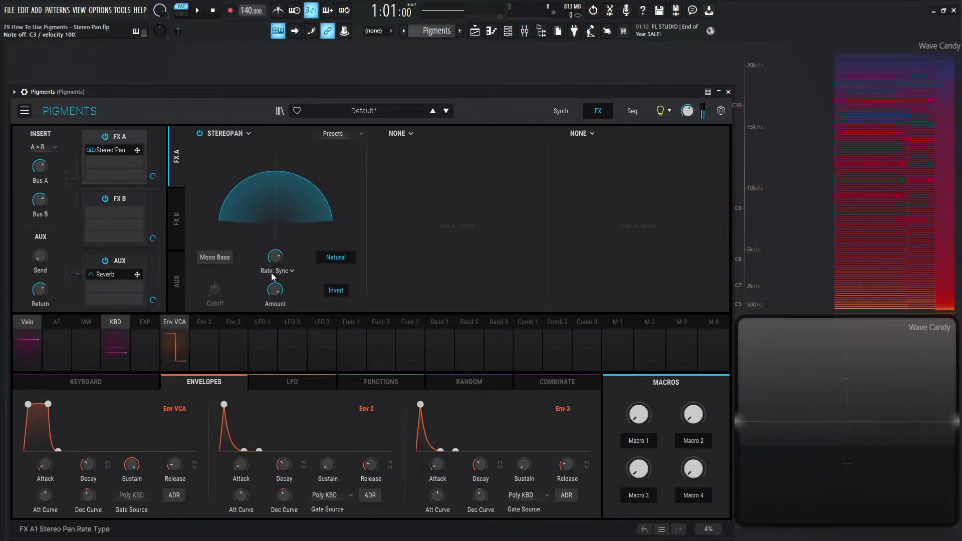
Step: Turn on Stereo Pan's Mono Bass and raise the Unison voice count to 8
{"action": "left_click", "coordinate": [221, 258]}
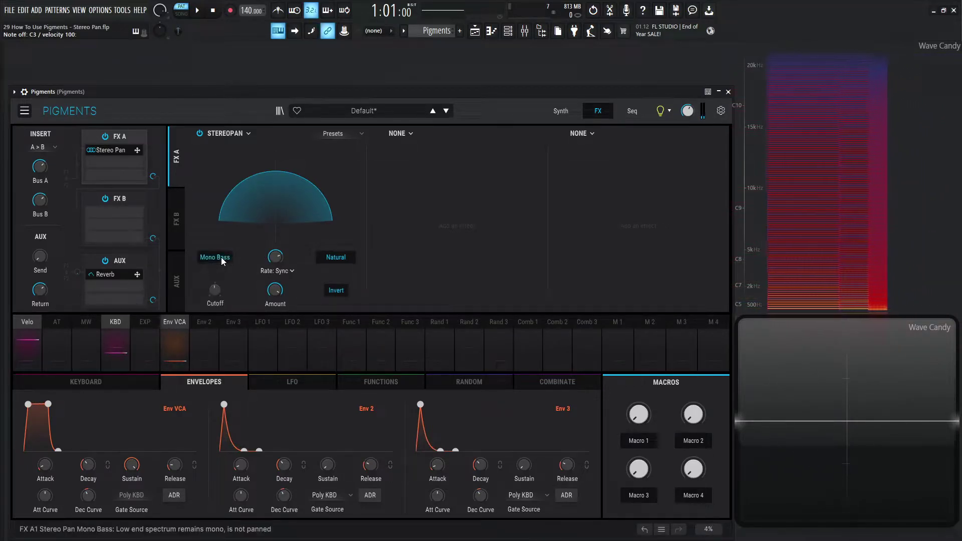
{"action": "left_click", "coordinate": [561, 111]}
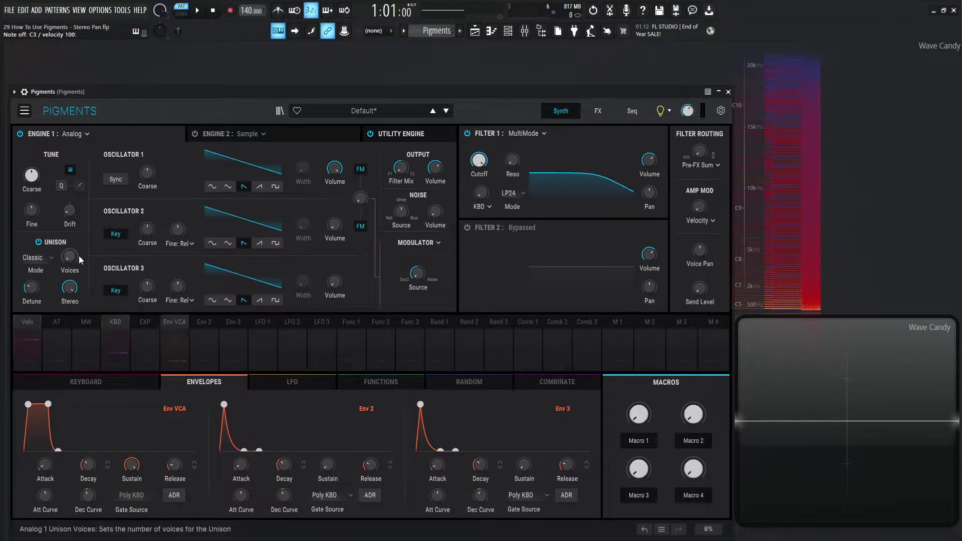
{"action": "left_click_drag", "start_coordinate": [79, 256], "coordinate": [77, 270]}
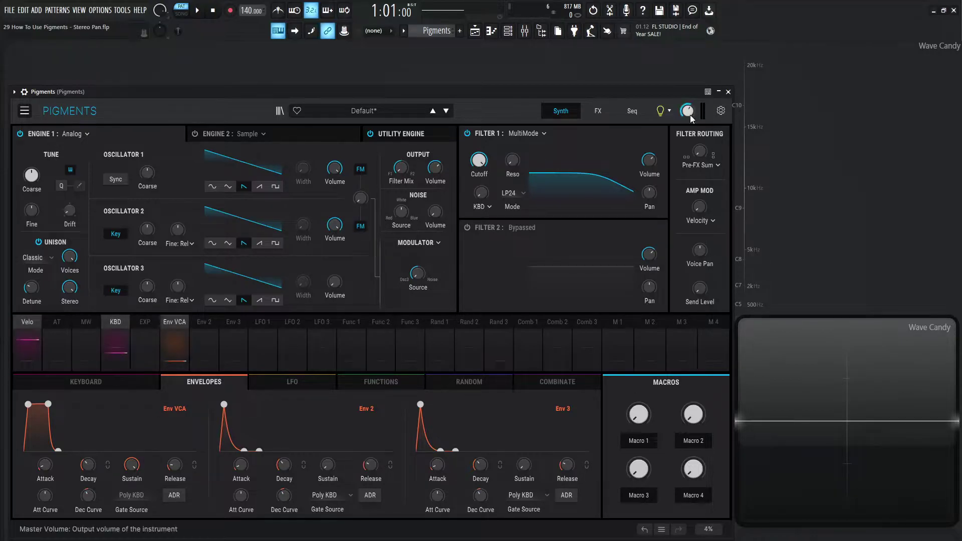
Step: Bypass the Stereo Pan effect and tune Oscillator 2 down 12 semitones
{"action": "left_click", "coordinate": [598, 110]}
{"action": "left_click", "coordinate": [200, 134]}
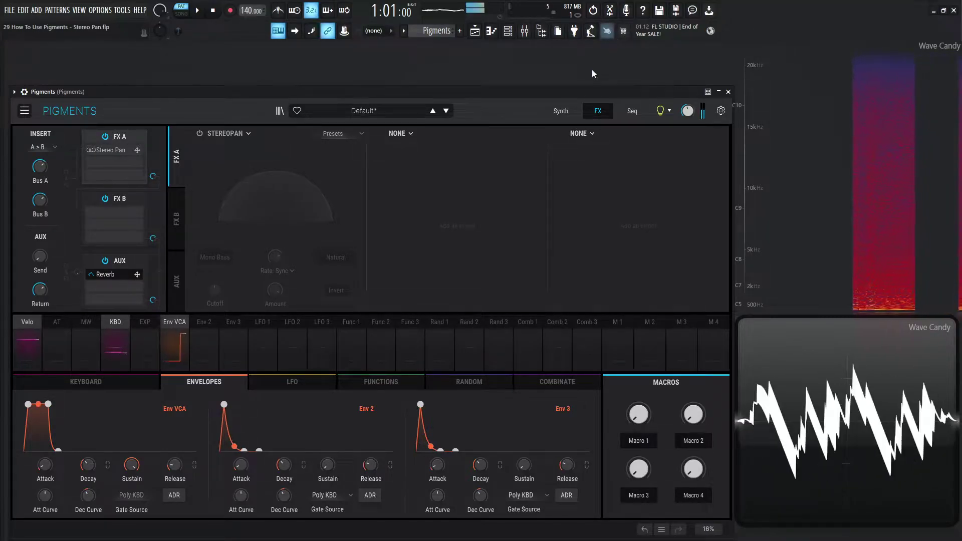
{"action": "left_click", "coordinate": [567, 111]}
{"action": "left_click_drag", "start_coordinate": [147, 229], "coordinate": [147, 250]}
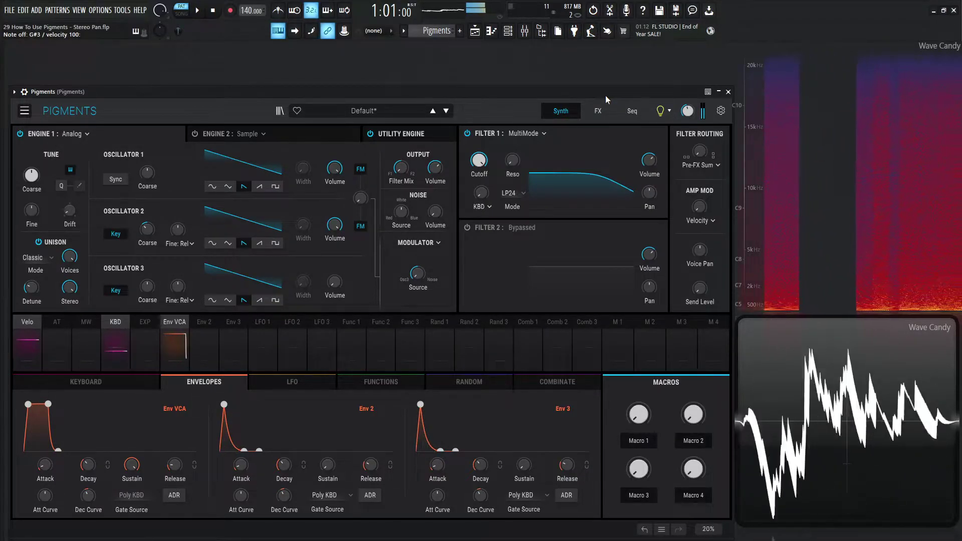
Step: Re-enable Stereo Pan, toggle Mono Bass, and raise the Mono Bass cutoff to about 140 Hz
{"action": "mouse_move", "coordinate": [688, 111]}
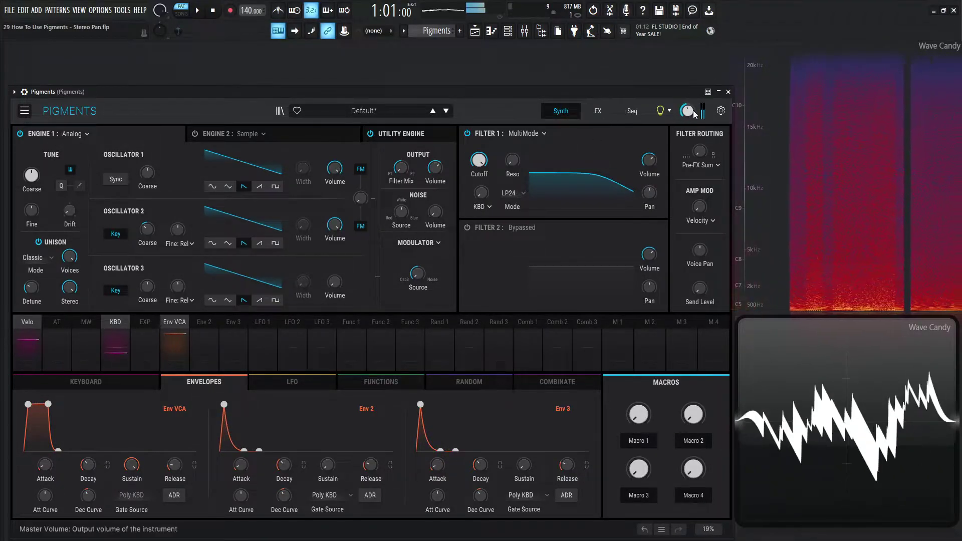
{"action": "left_click", "coordinate": [598, 111]}
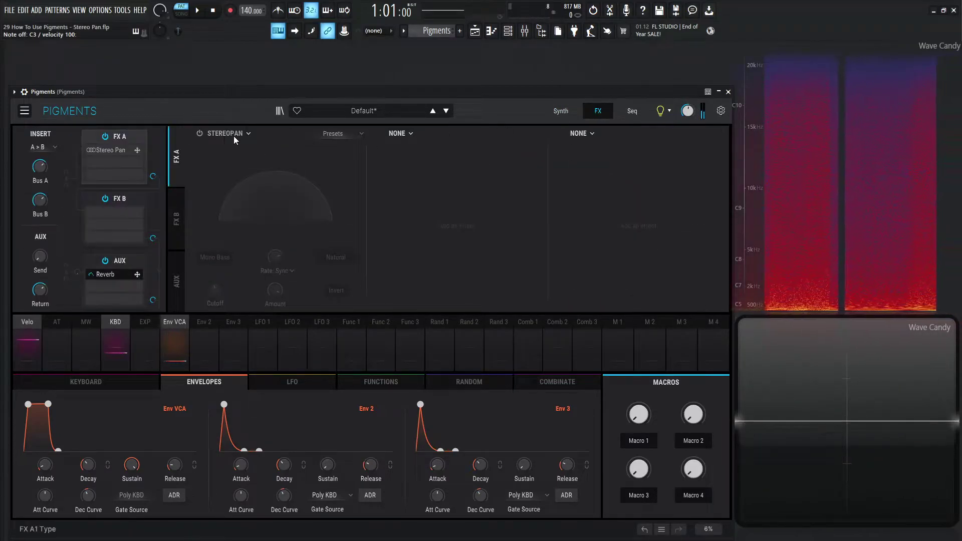
{"action": "left_click", "coordinate": [200, 135]}
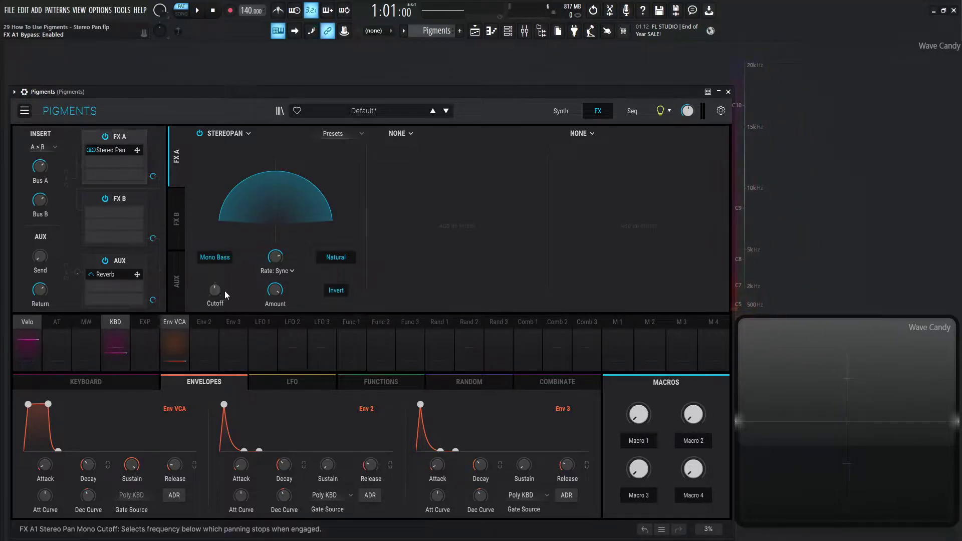
{"action": "left_click", "coordinate": [219, 257]}
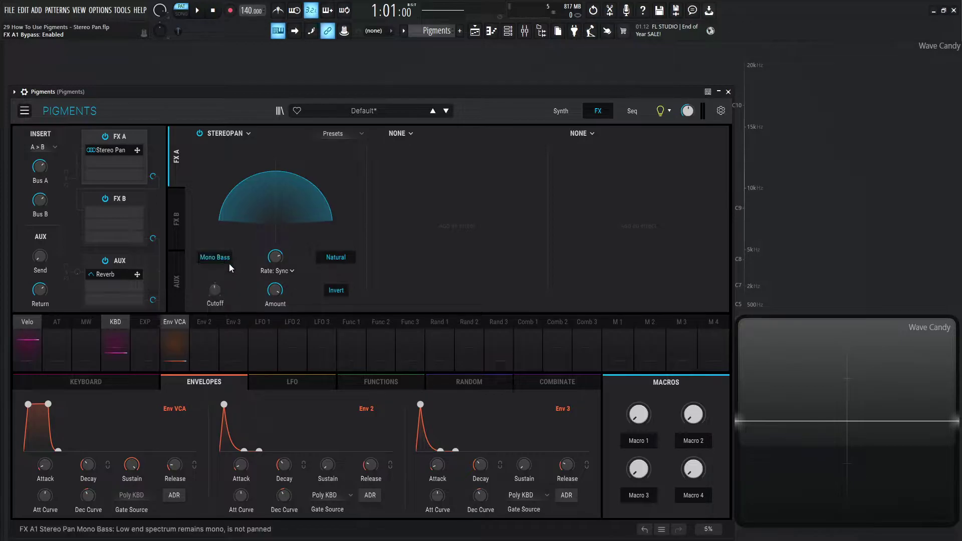
{"action": "left_click_drag", "start_coordinate": [216, 296], "coordinate": [217, 297]}
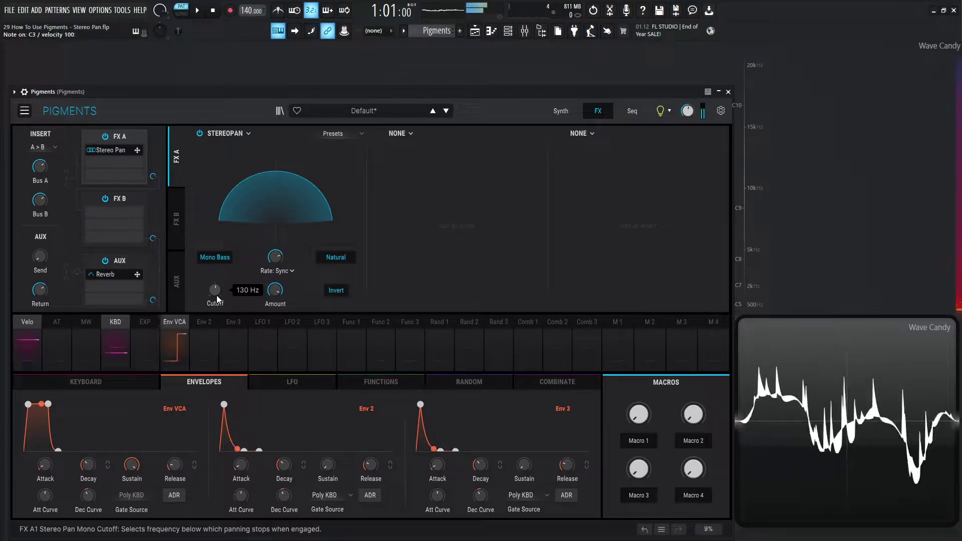
{"action": "left_click_drag", "start_coordinate": [216, 296], "coordinate": [212, 294]}
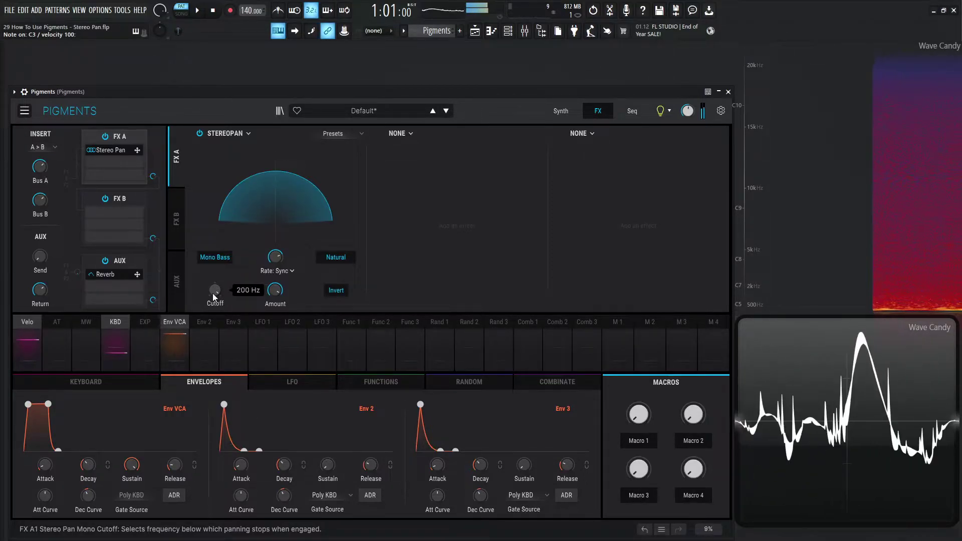
Step: Compare Linear and Natural pan modes by ear, leaving Natural selected, then play G4 and F4
{"action": "left_click", "coordinate": [336, 259]}
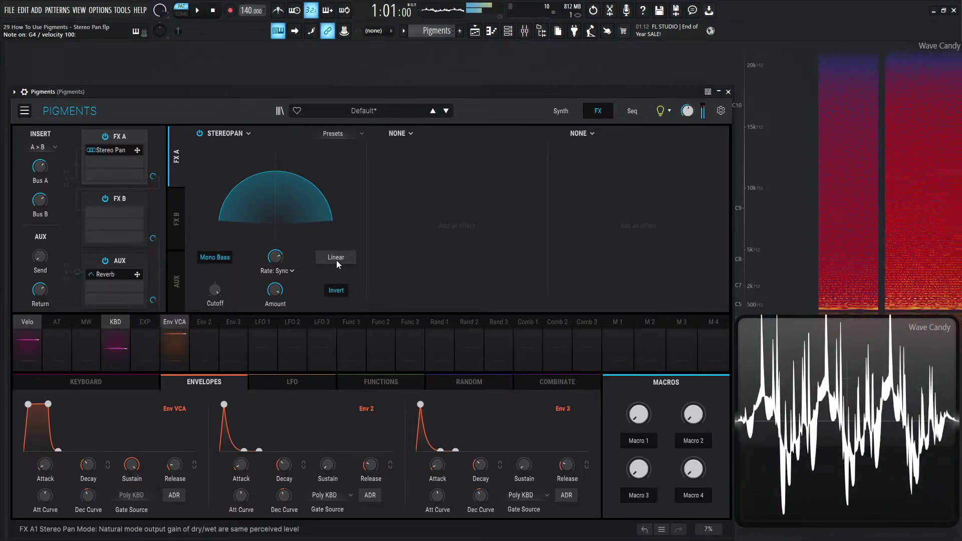
{"action": "left_click", "coordinate": [336, 260]}
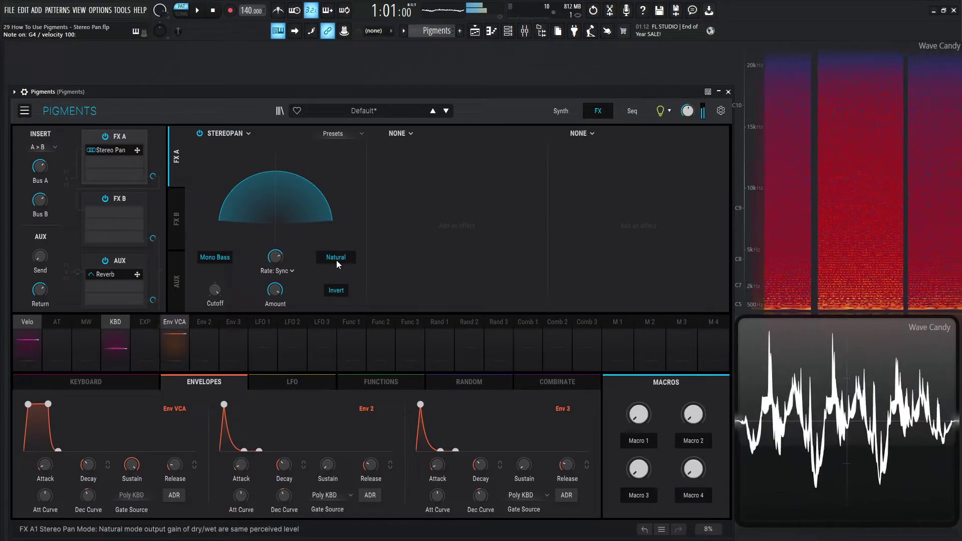
{"action": "left_click", "coordinate": [336, 260]}
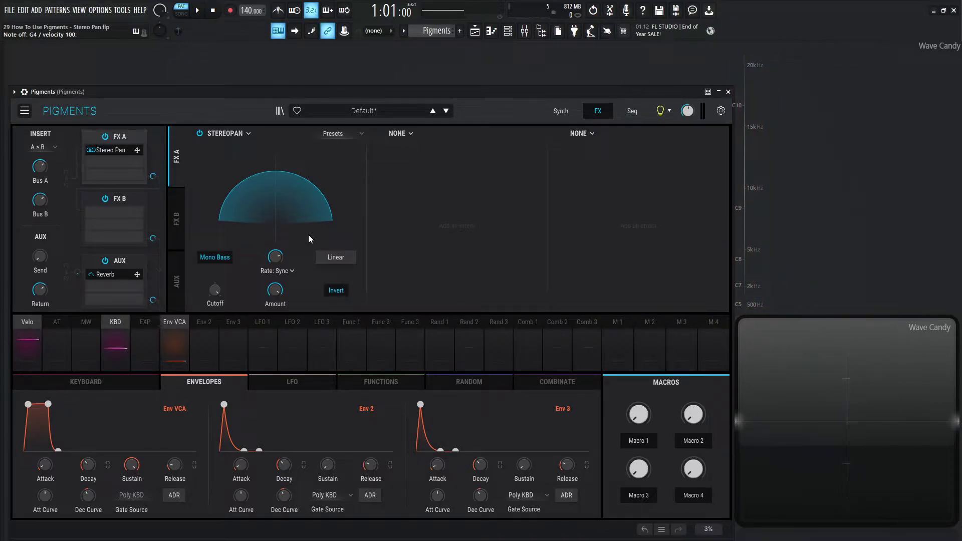
{"action": "key", "text": "h"}
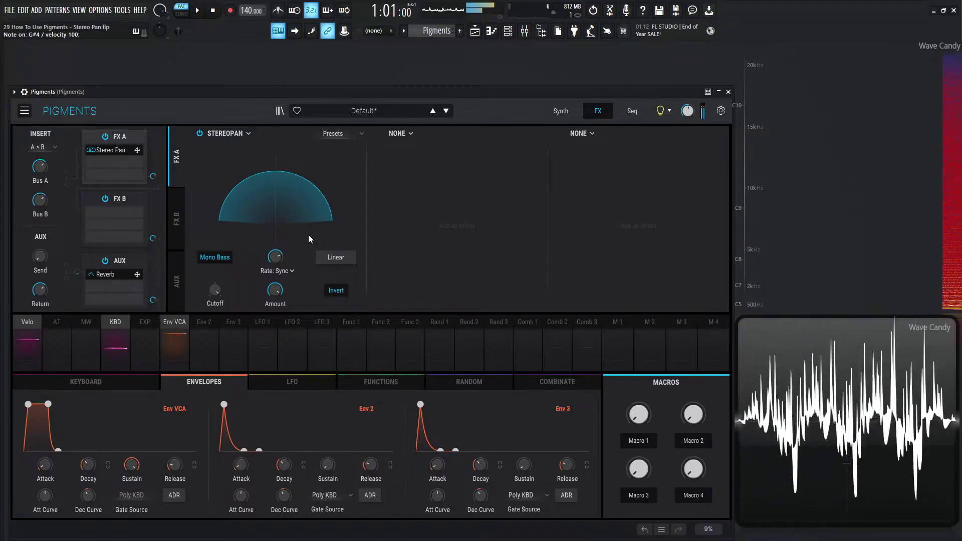
{"action": "left_click", "coordinate": [344, 254]}
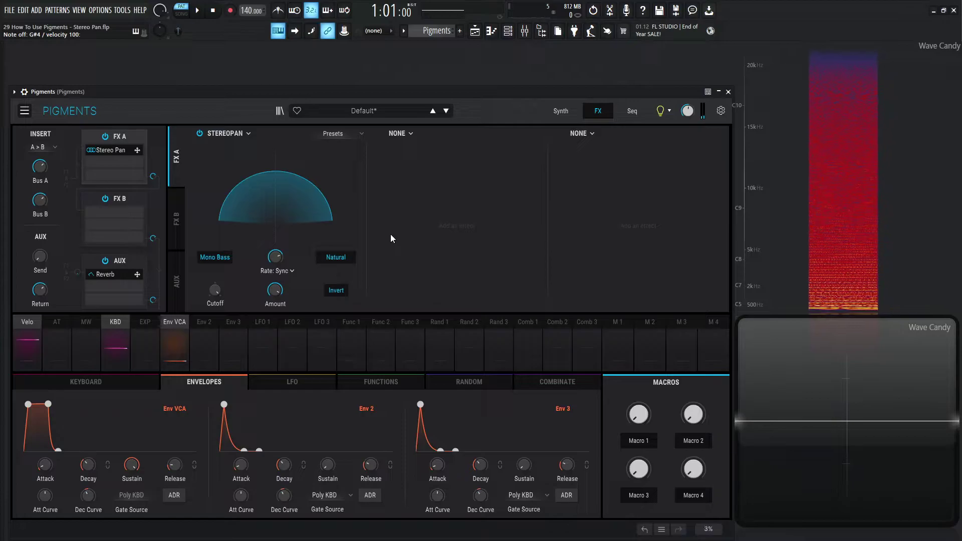
{"action": "key", "text": "v"}
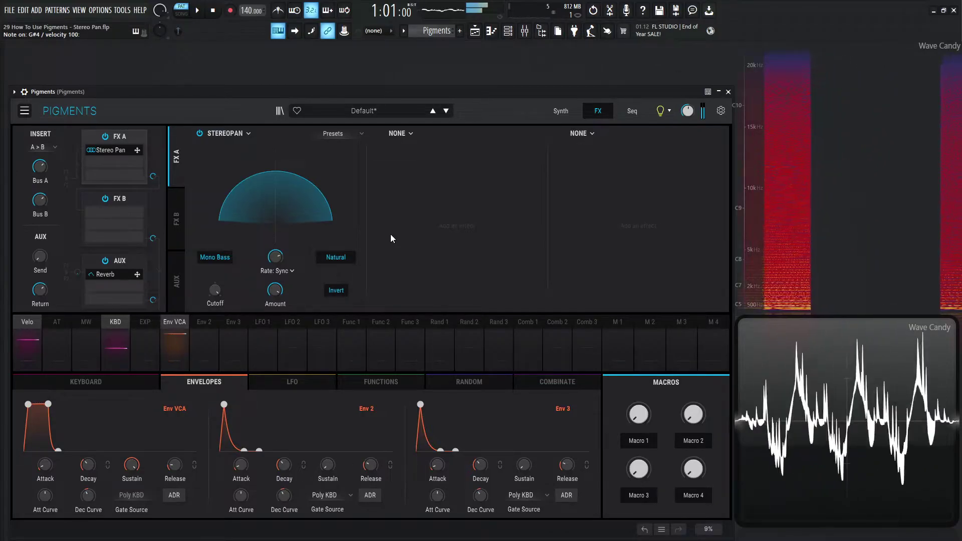
{"action": "key", "text": "z"}
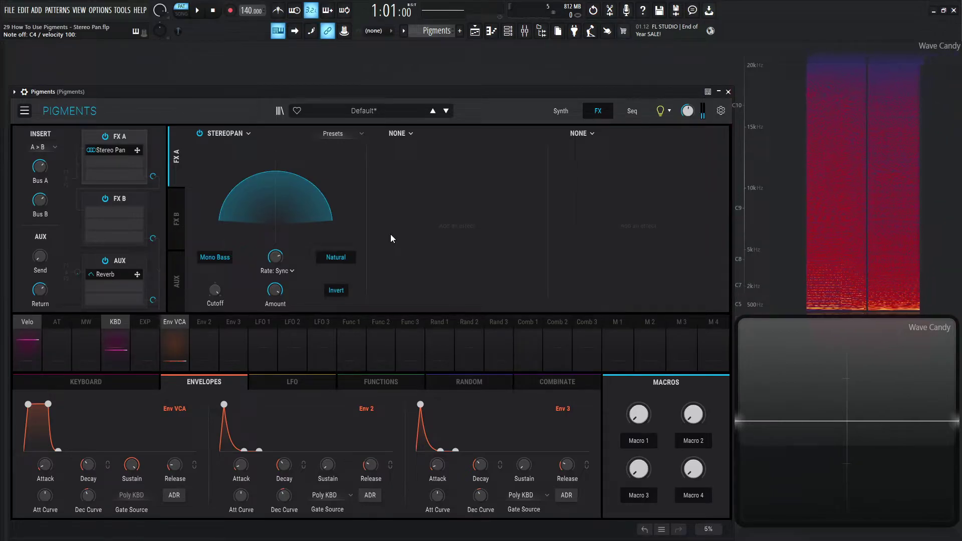
{"action": "key", "text": "b"}
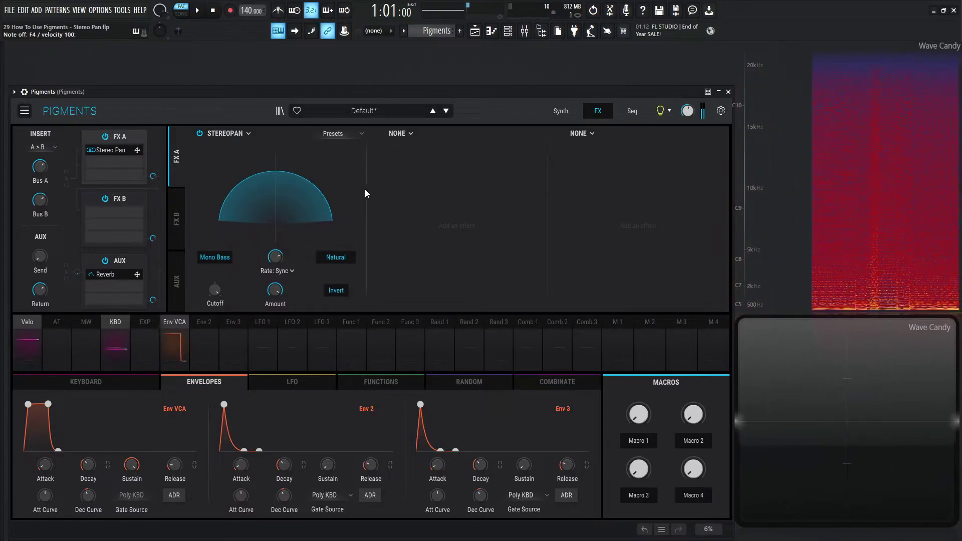
{"action": "key", "text": "v"}
{"action": "left_click", "coordinate": [356, 133]}
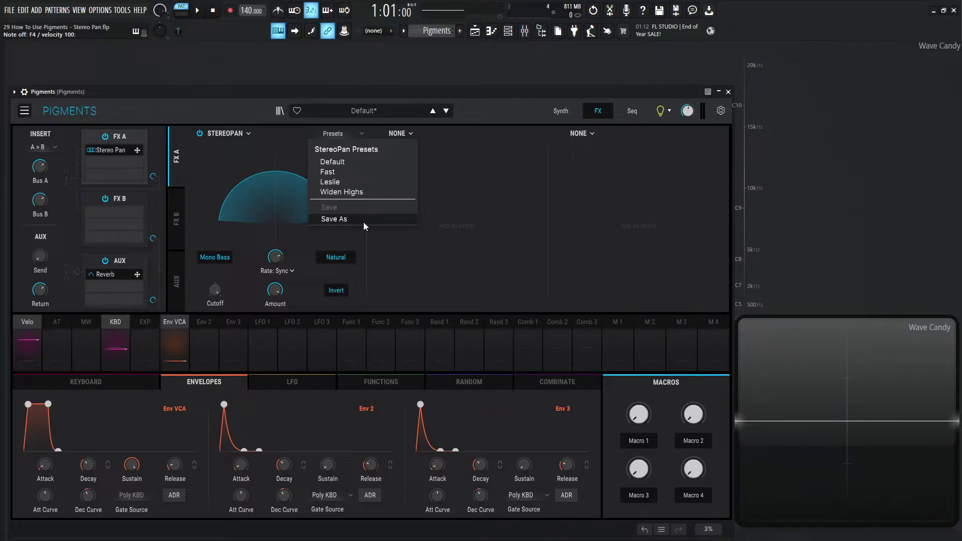
Step: Load the Fast StereoPan preset and audition it with several notes, including D4
{"action": "left_click", "coordinate": [344, 174]}
{"action": "key", "text": "h"}
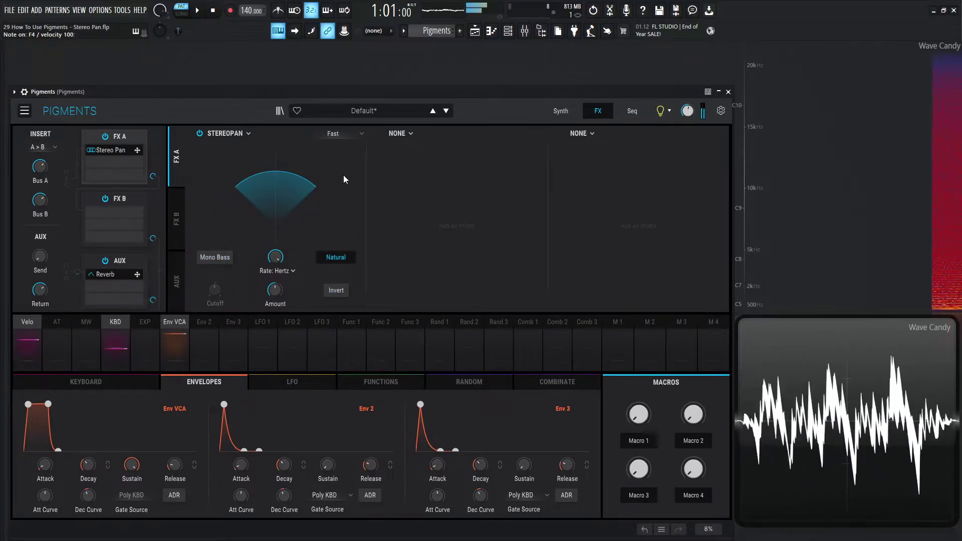
{"action": "key", "text": "x"}
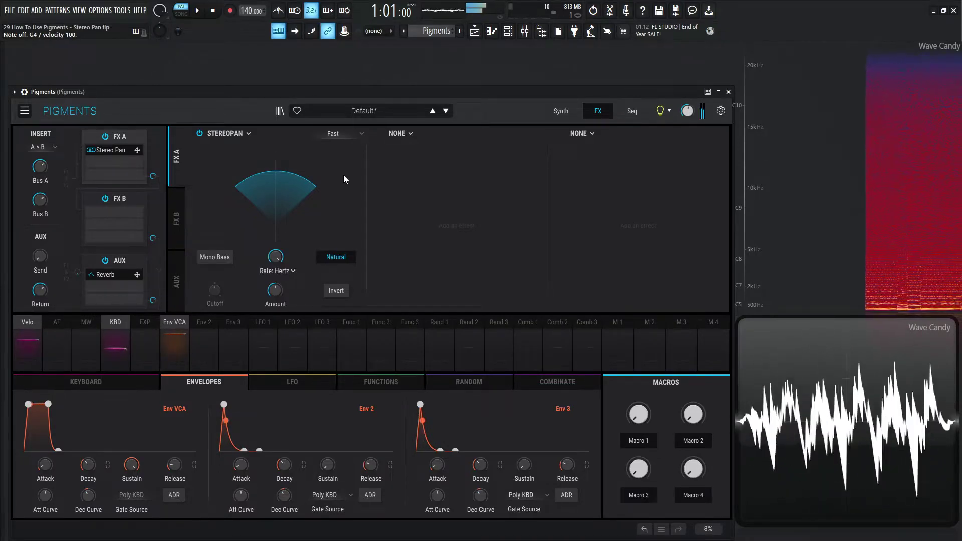
{"action": "key", "text": "j"}
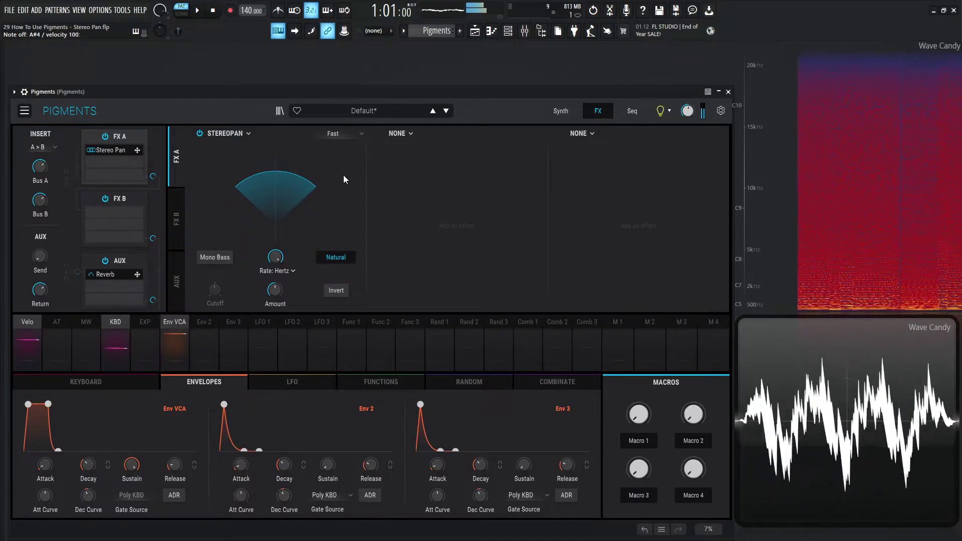
{"action": "key", "text": "h"}
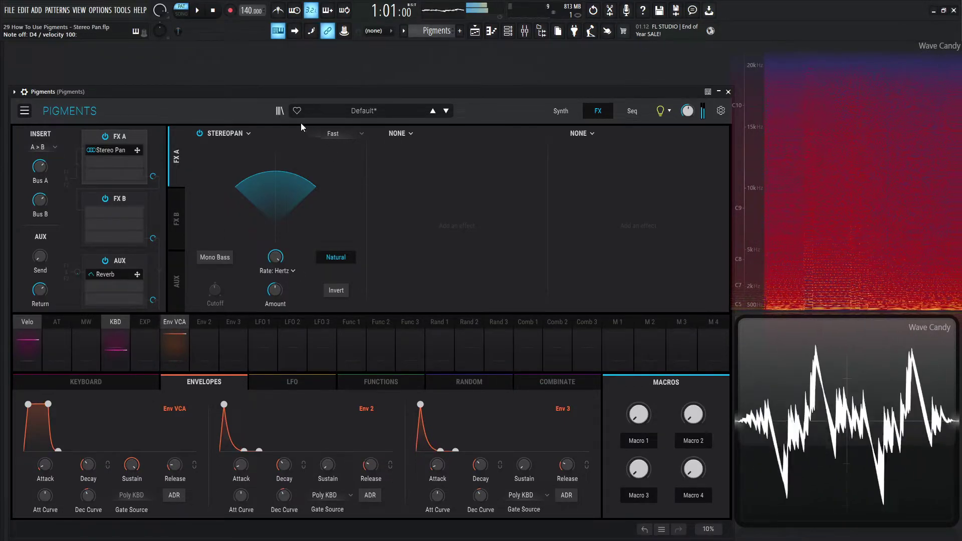
Step: Switch to the Leslie StereoPan preset and play notes, including D3, to audition it
{"action": "left_click", "coordinate": [343, 135]}
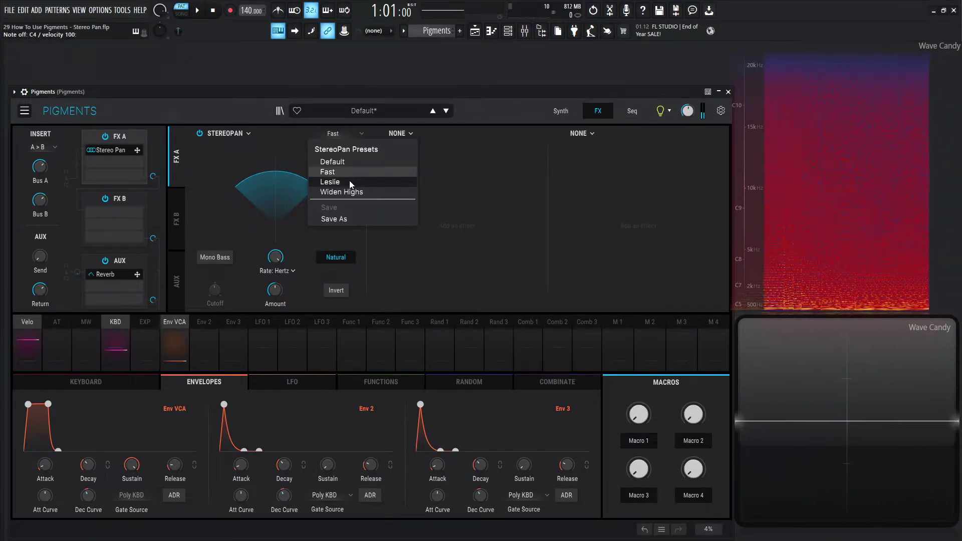
{"action": "left_click", "coordinate": [350, 180]}
{"action": "key", "text": "h"}
{"action": "key", "text": "x"}
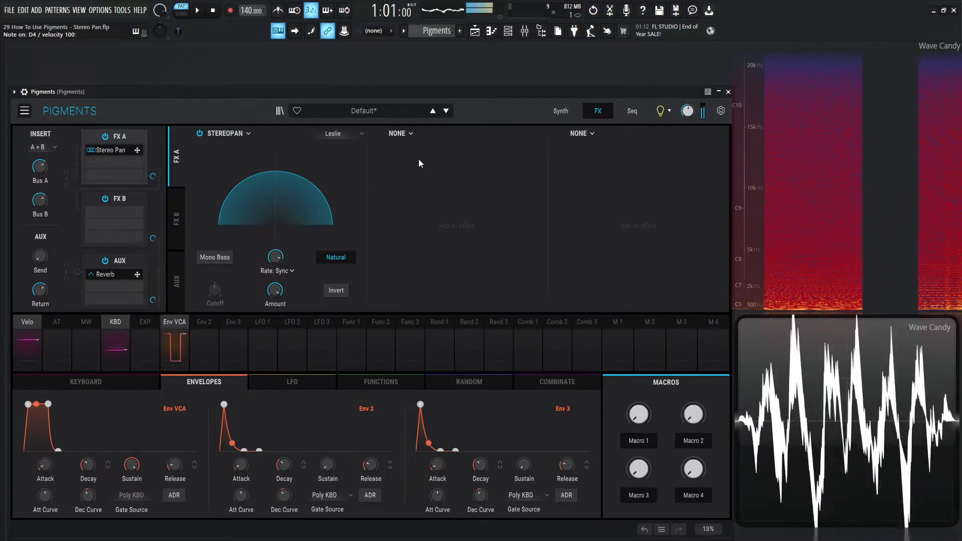
{"action": "key", "text": "x"}
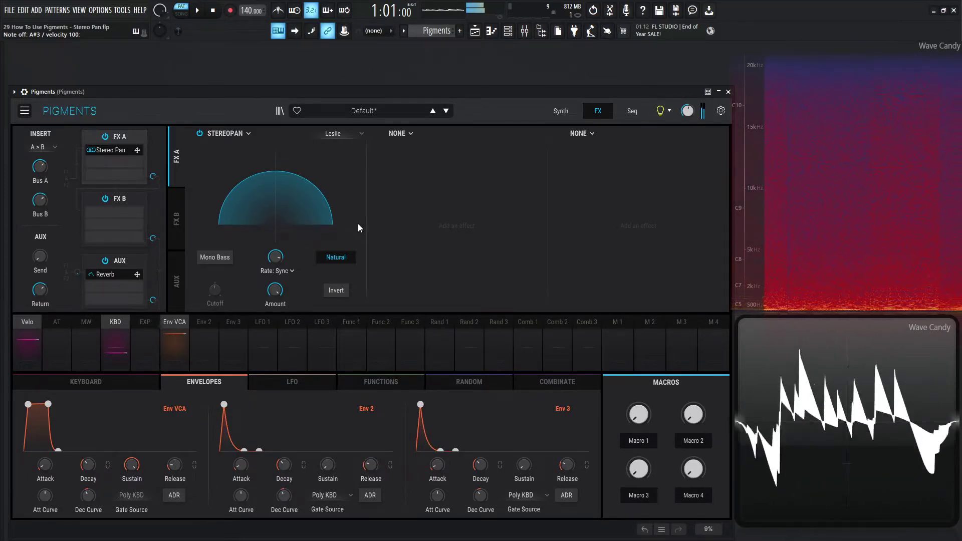
Step: Load the Widen Highs StereoPan preset, then start and stop song playback to hear it
{"action": "key", "text": "z"}
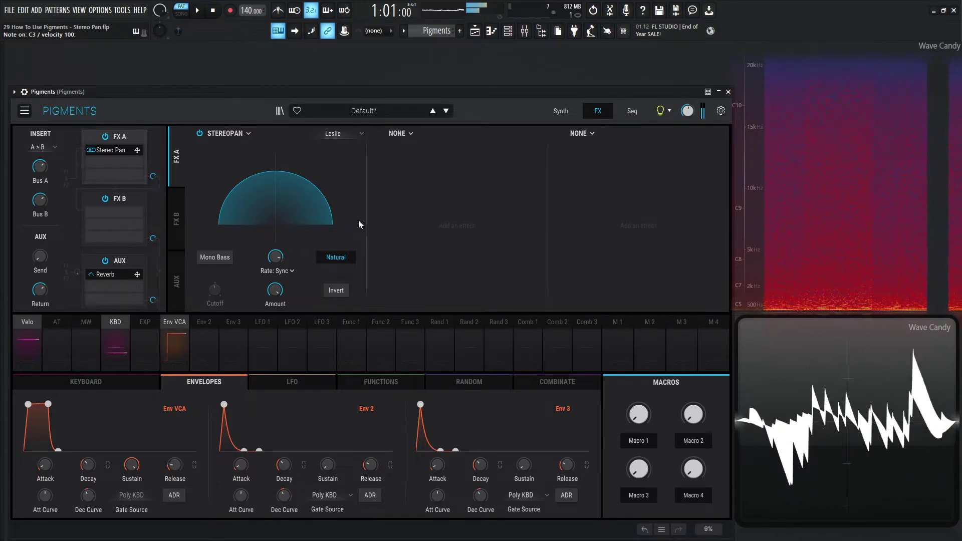
{"action": "left_click", "coordinate": [343, 139]}
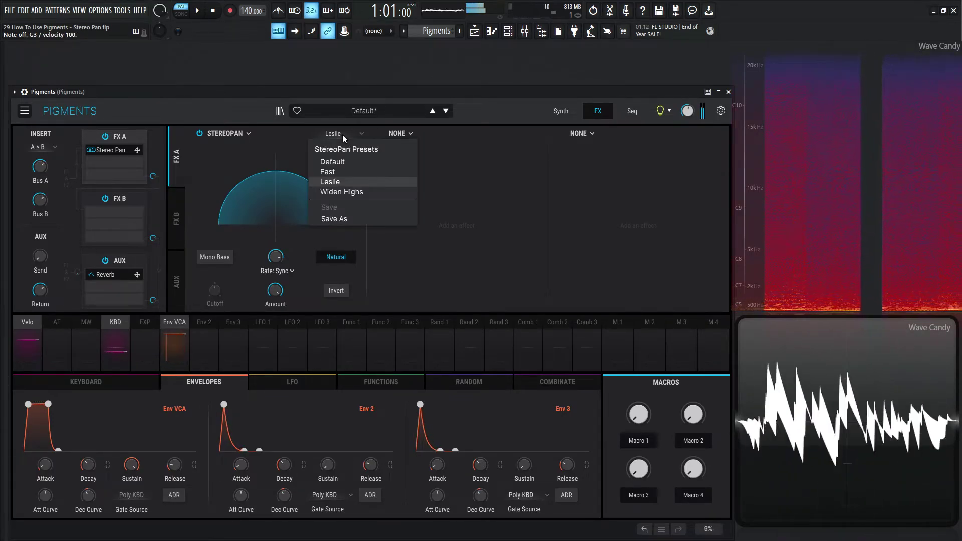
{"action": "left_click", "coordinate": [381, 193]}
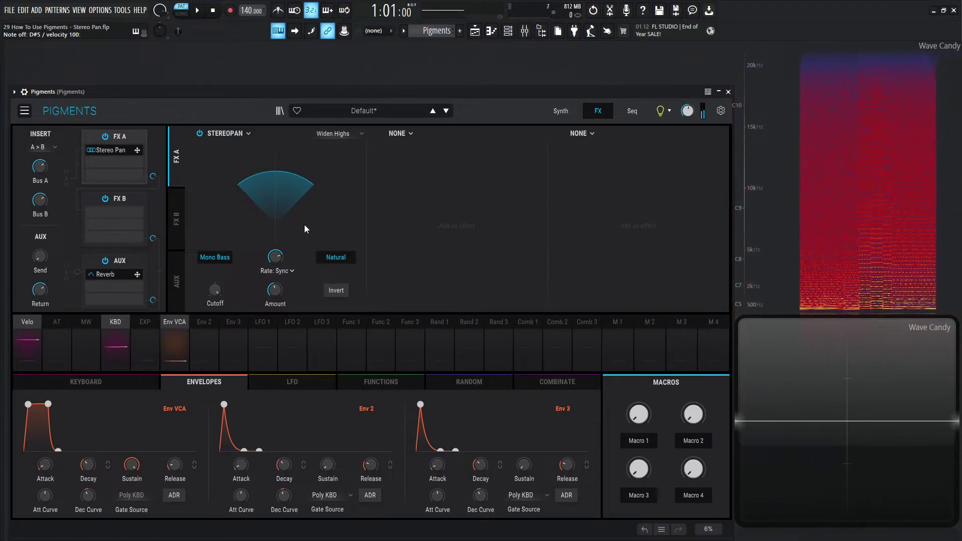
{"action": "mouse_move", "coordinate": [215, 290]}
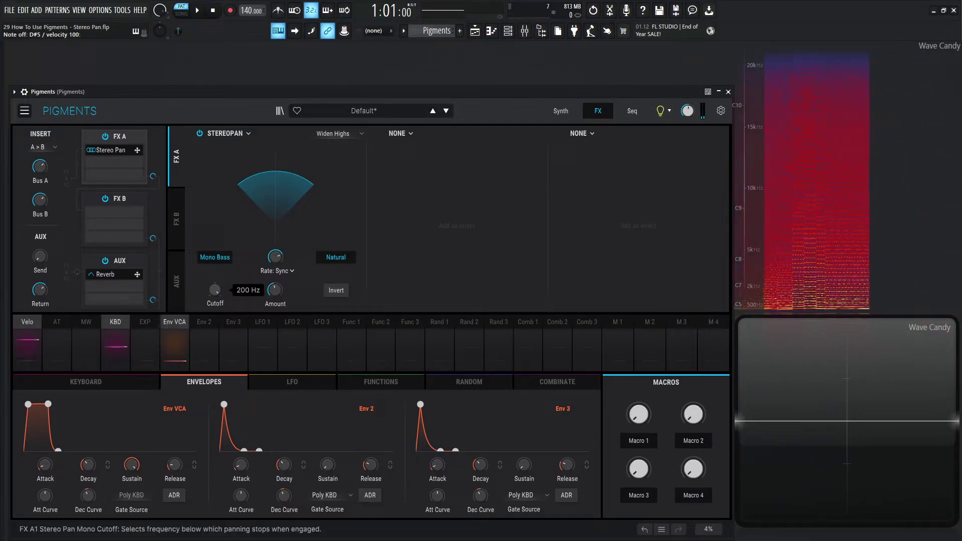
{"action": "mouse_move", "coordinate": [276, 291]}
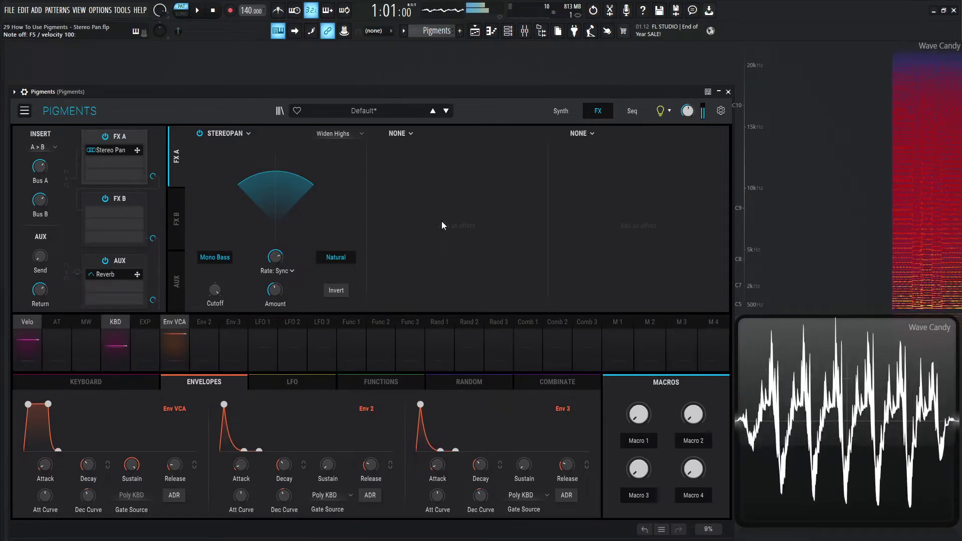
{"action": "key", "text": "space"}
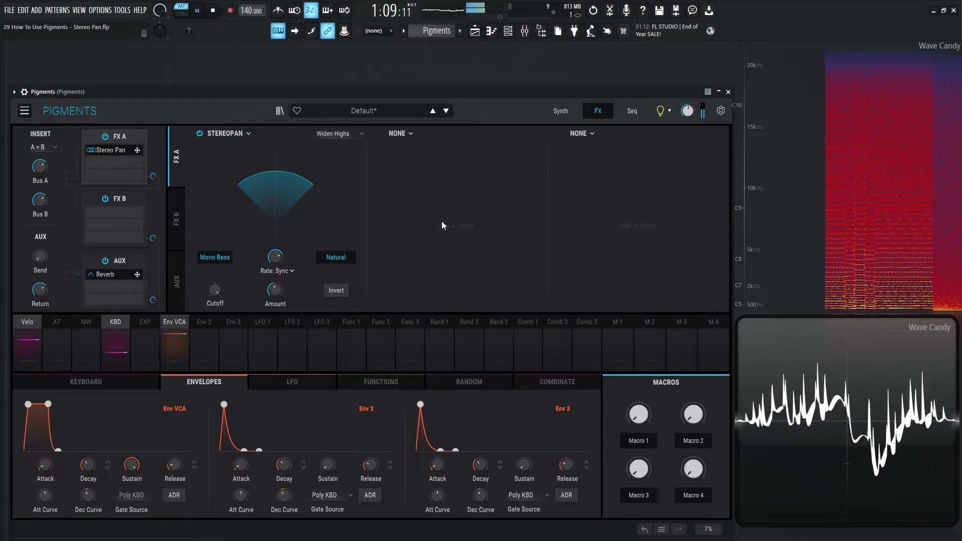
{"action": "key", "text": "space"}
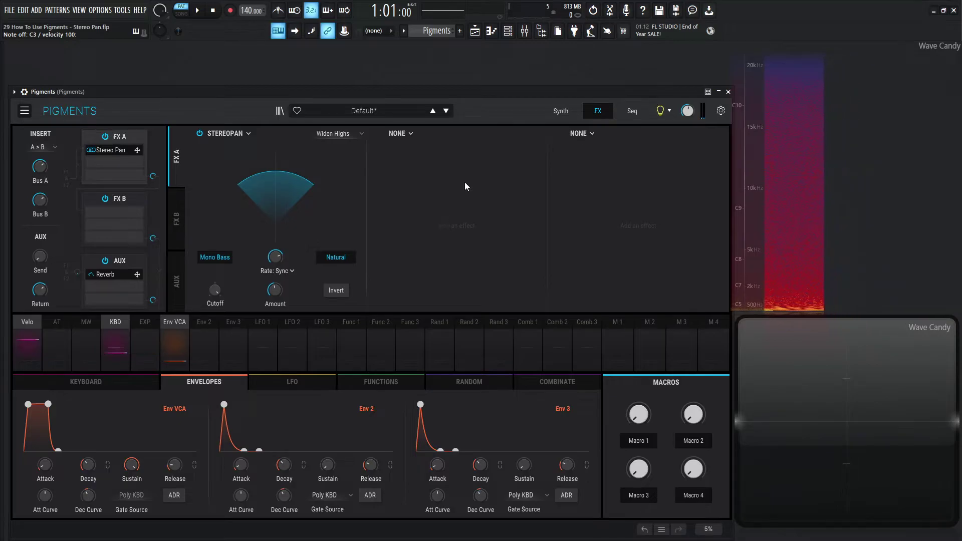
{"action": "left_click", "coordinate": [557, 115]}
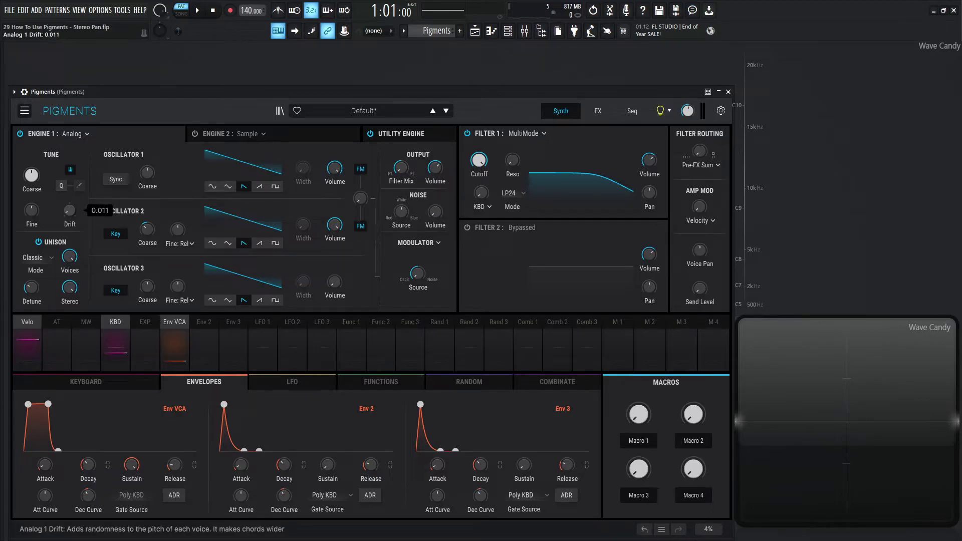
{"action": "left_click", "coordinate": [588, 114]}
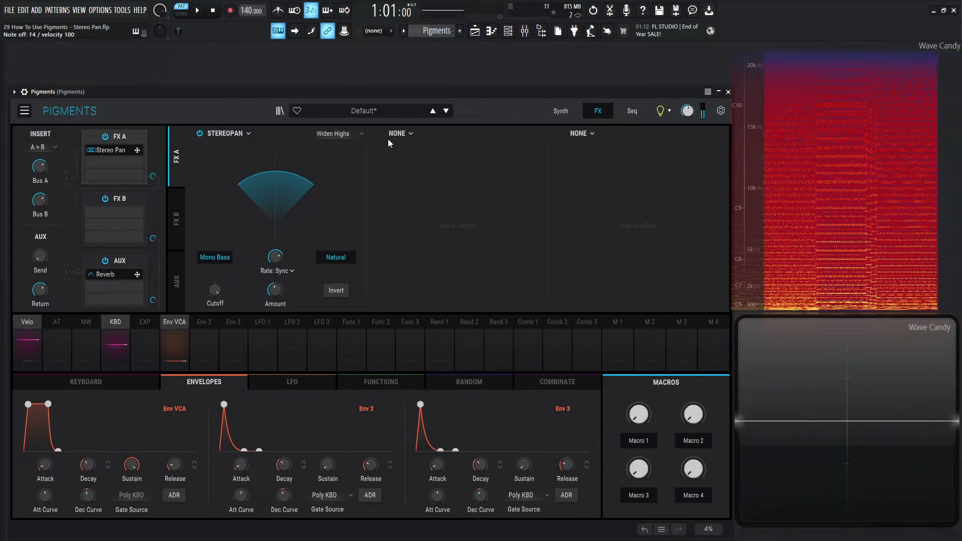
Step: Bypass FX A's Stereo Pan and replace the AUX Reverb with a Widen Highs Stereo Pan
{"action": "left_click", "coordinate": [201, 134]}
{"action": "left_click", "coordinate": [173, 292]}
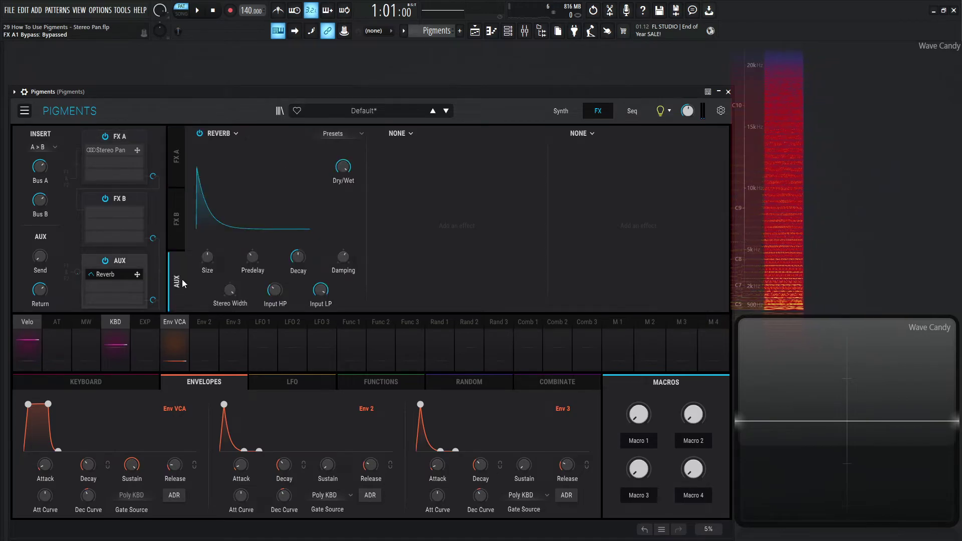
{"action": "left_click", "coordinate": [234, 134]}
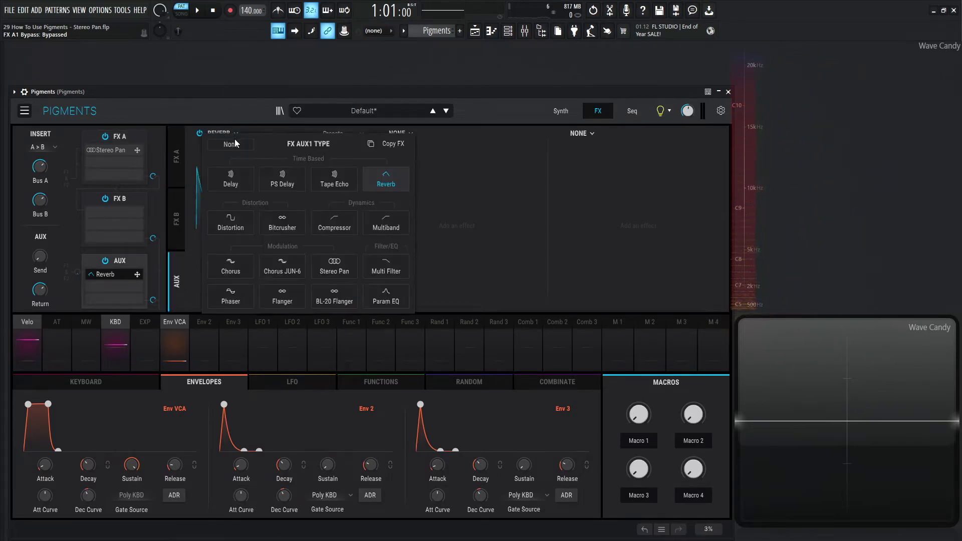
{"action": "left_click", "coordinate": [331, 272]}
{"action": "left_click", "coordinate": [345, 134]}
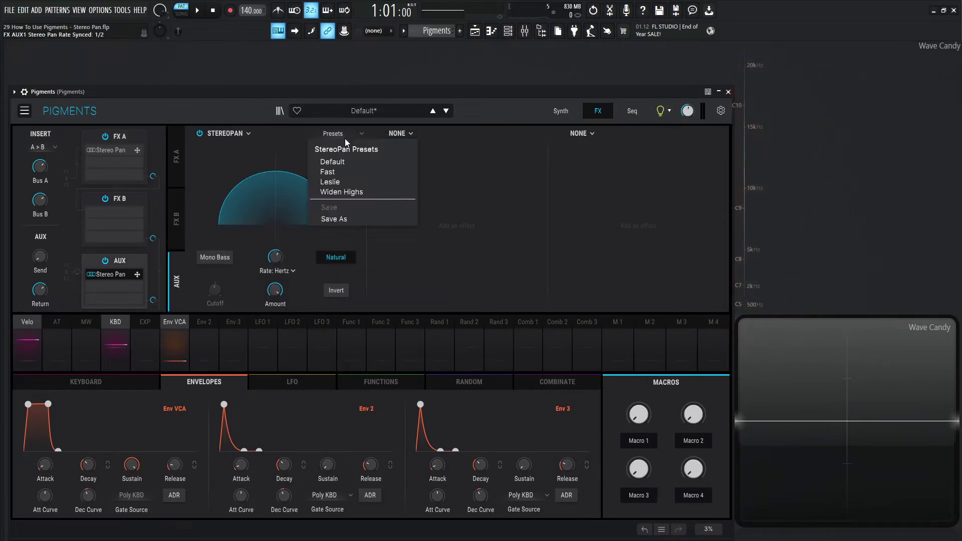
{"action": "left_click", "coordinate": [372, 191]}
{"action": "left_click", "coordinate": [563, 110]}
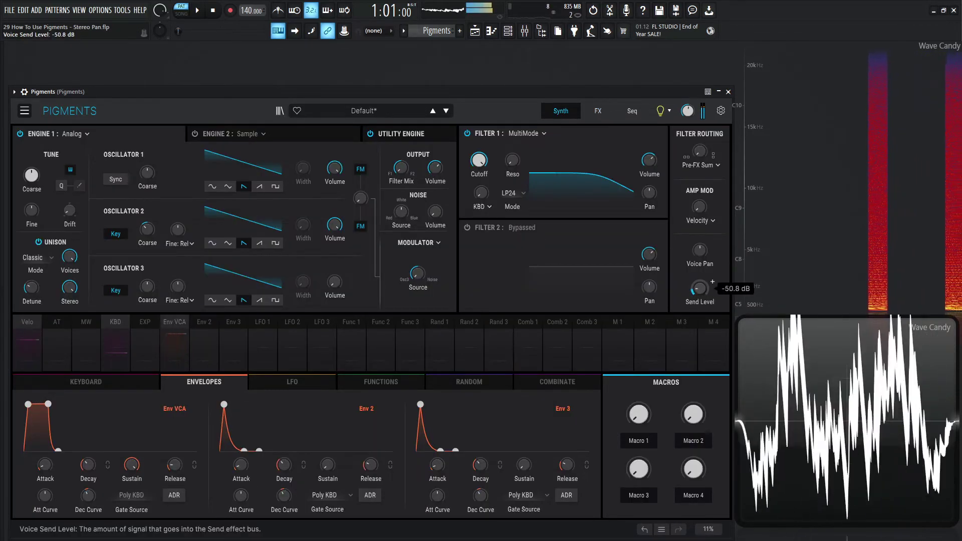
Step: Raise the Send Level knob under Amp Mod to about -4.4 dB, feeding the AUX bus
{"action": "scroll", "coordinate": [713, 281], "scroll_direction": "up", "scroll_amount": 5}
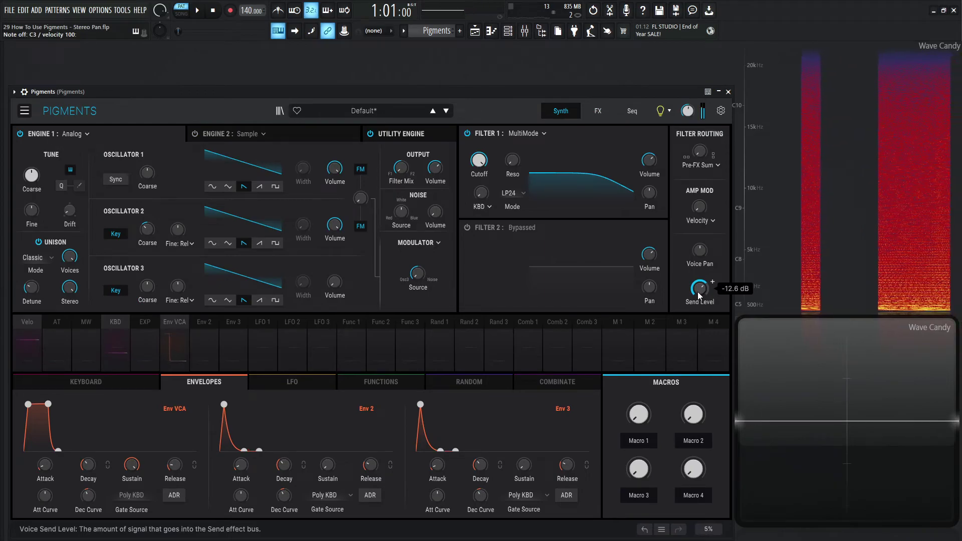
{"action": "scroll", "coordinate": [699, 291], "scroll_direction": "up", "scroll_amount": 3}
{"action": "scroll", "coordinate": [698, 294], "scroll_direction": "down", "scroll_amount": 4}
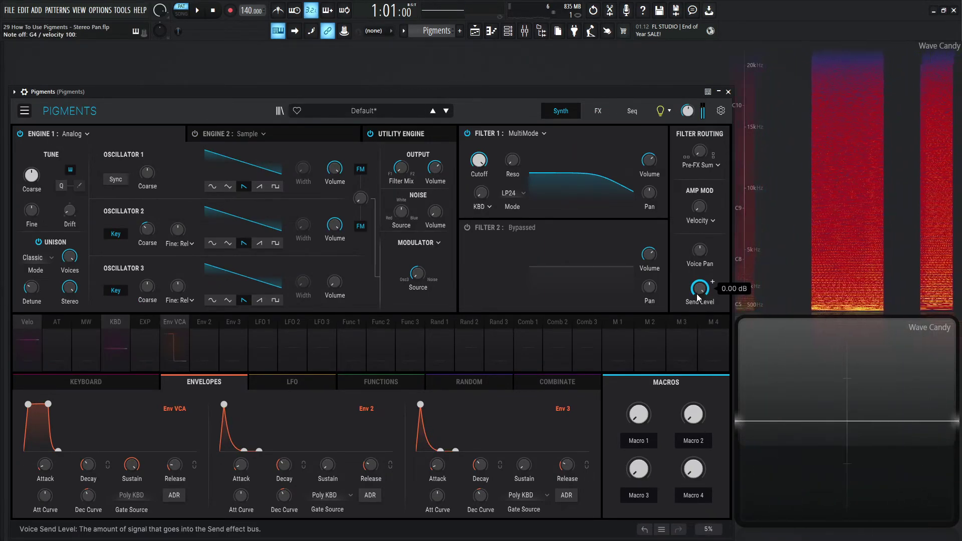
{"action": "scroll", "coordinate": [698, 294], "scroll_direction": "up", "scroll_amount": 1}
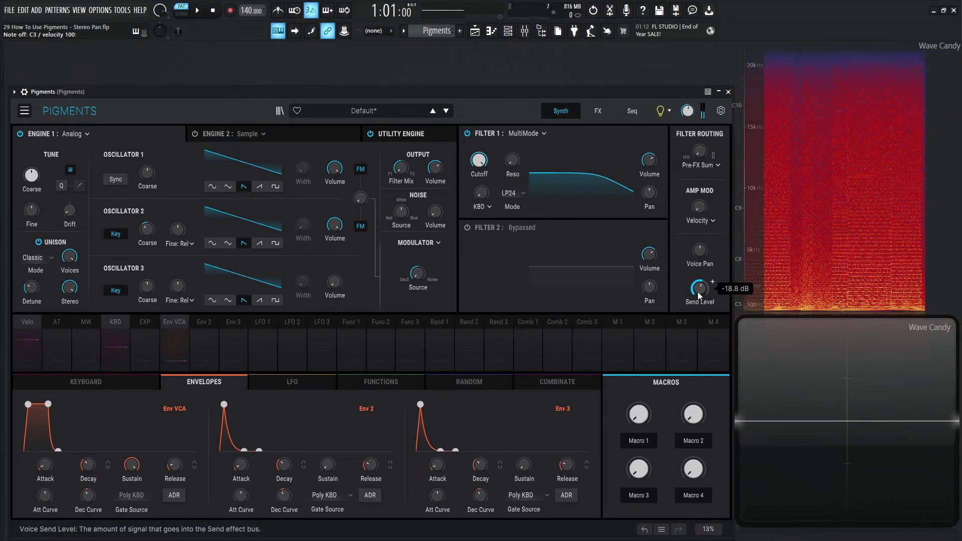
{"action": "left_click_drag", "start_coordinate": [698, 292], "coordinate": [698, 273]}
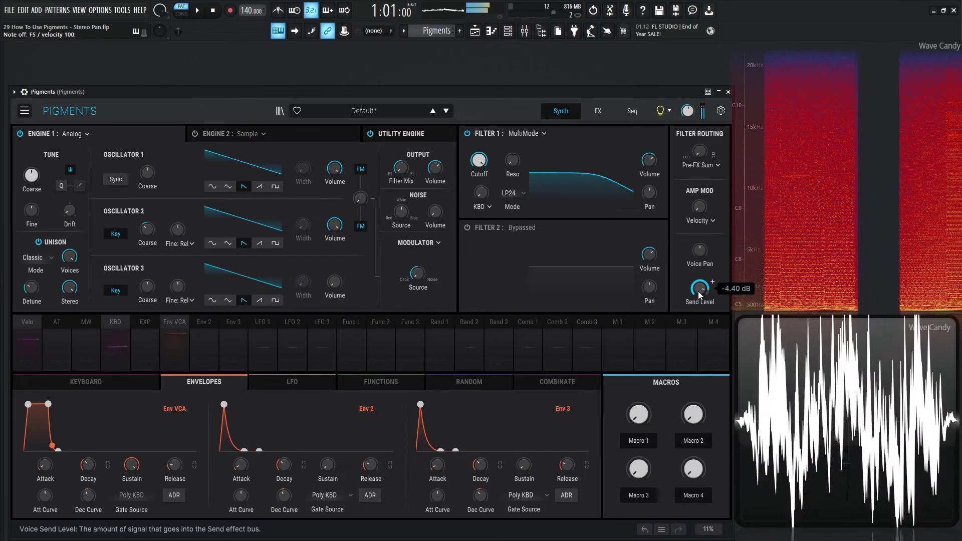
{"action": "mouse_move", "coordinate": [691, 114]}
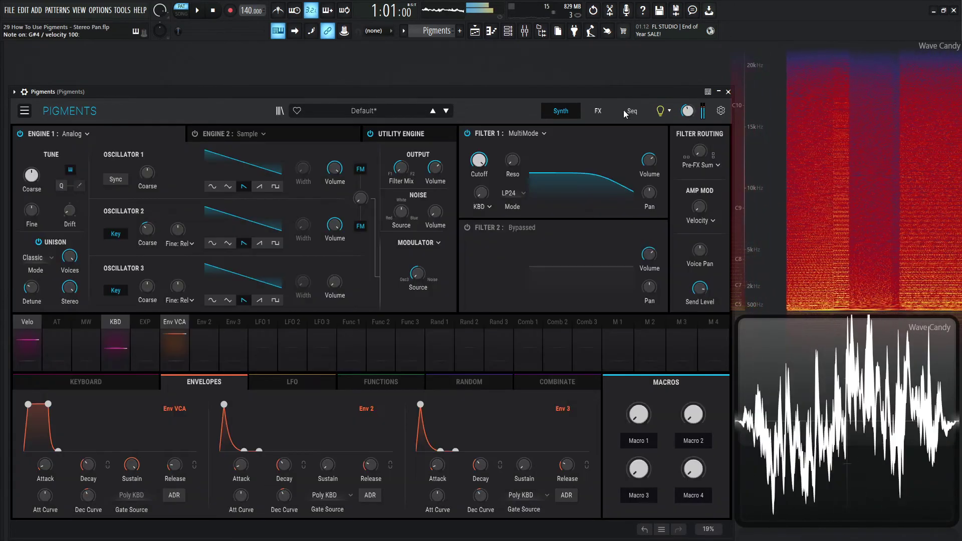
Step: On the FX page, bypass the AUX Stereo Pan (Widen Highs) twice to compare, leaving it on
{"action": "left_click", "coordinate": [598, 111]}
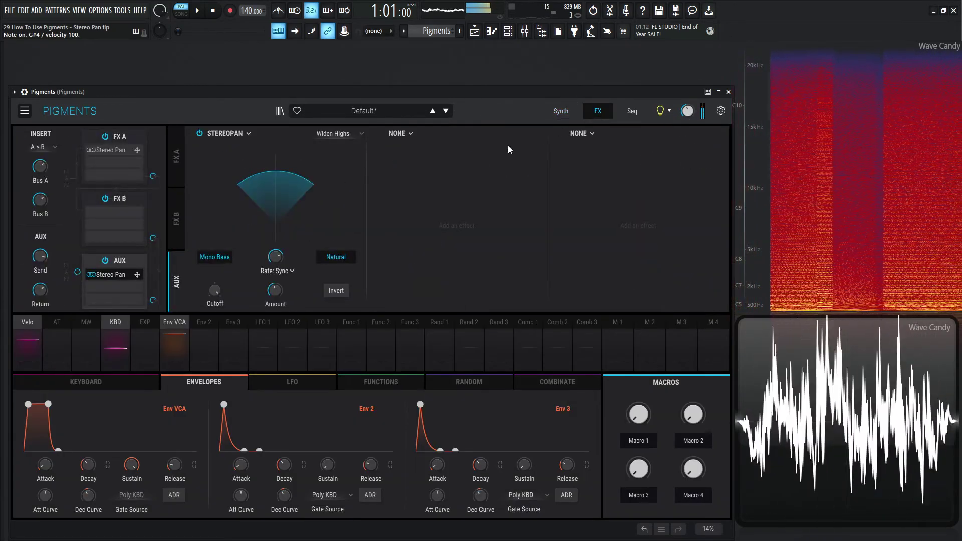
{"action": "left_click", "coordinate": [204, 134]}
{"action": "left_click", "coordinate": [200, 134]}
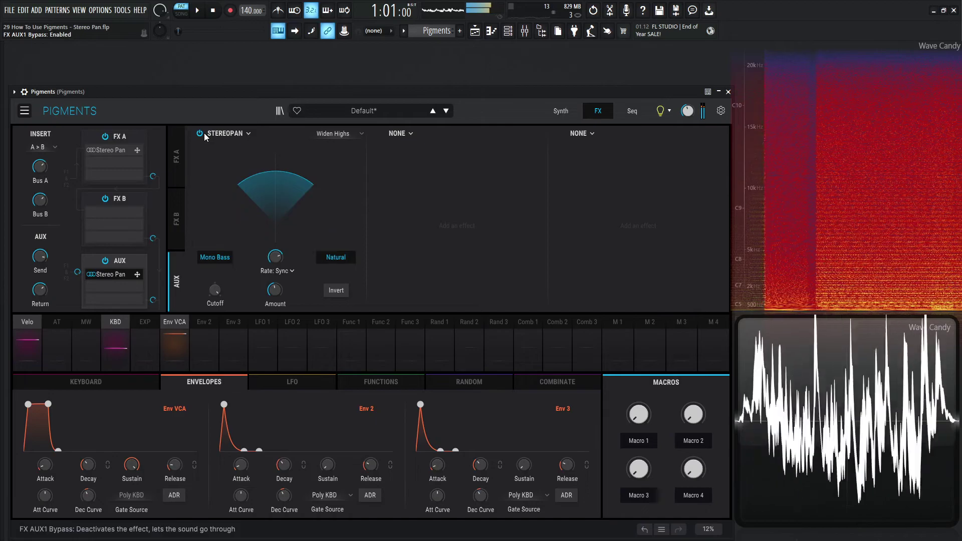
{"action": "left_click", "coordinate": [200, 133]}
{"action": "left_click", "coordinate": [200, 133]}
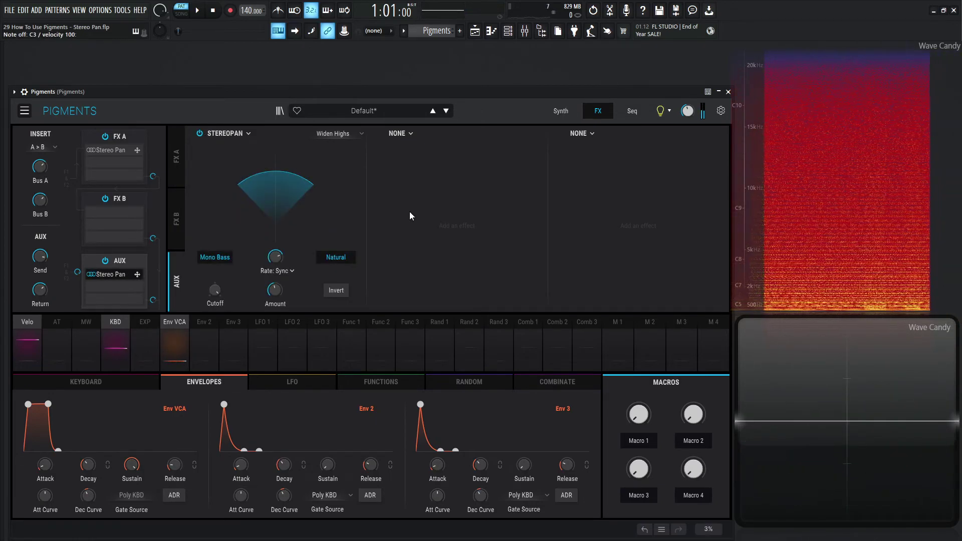